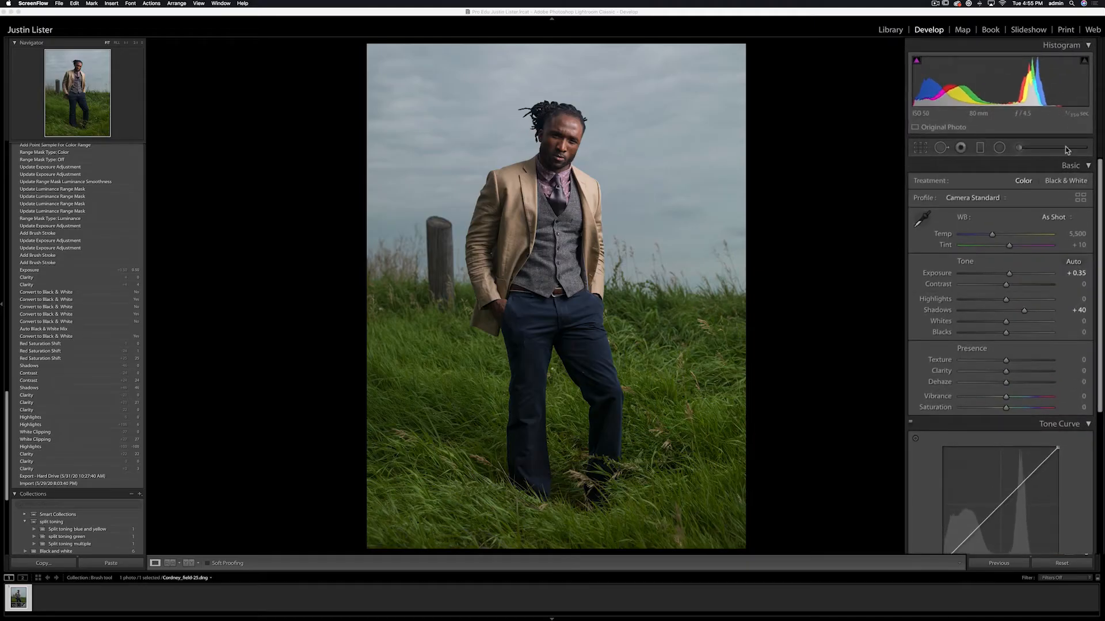
- Paint the sky around the man with an adjustment brush set to exposure −1.29
click(1017, 148)
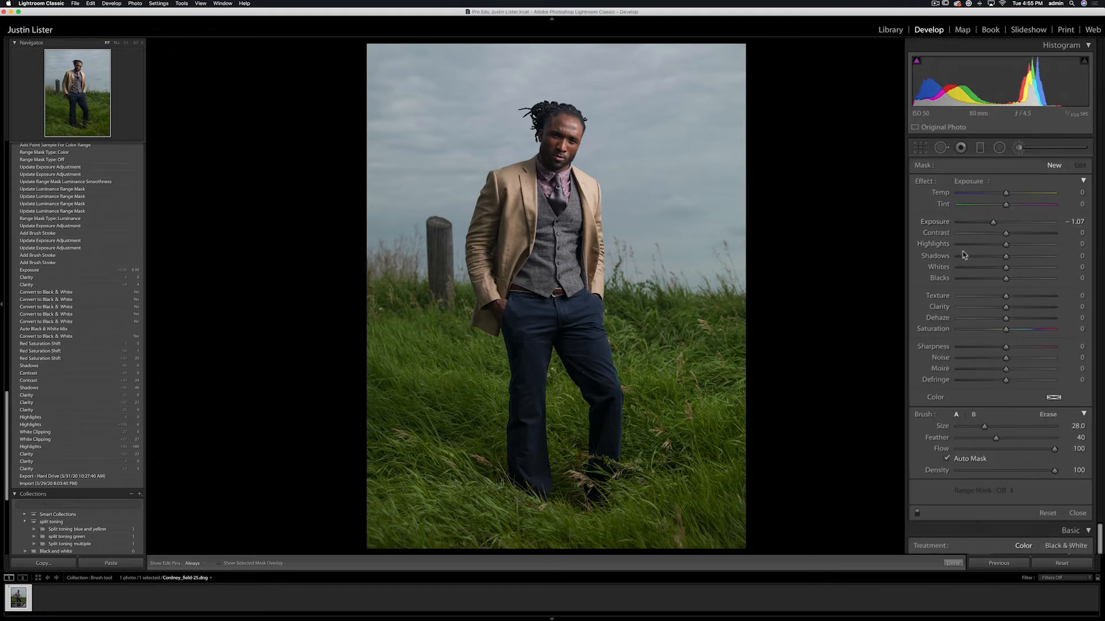
drag(1000, 224, 990, 224)
key(h)
mouse_move(671, 46)
mouse_down()
mouse_move(675, 176)
mouse_move(570, 110)
mouse_move(691, 196)
mouse_move(742, 254)
mouse_up()
mouse_move(551, 74)
mouse_down()
mouse_move(437, 172)
mouse_move(518, 143)
mouse_move(409, 233)
mouse_move(392, 68)
mouse_move(358, 62)
mouse_move(370, 35)
mouse_move(374, 46)
mouse_up()
key(h)
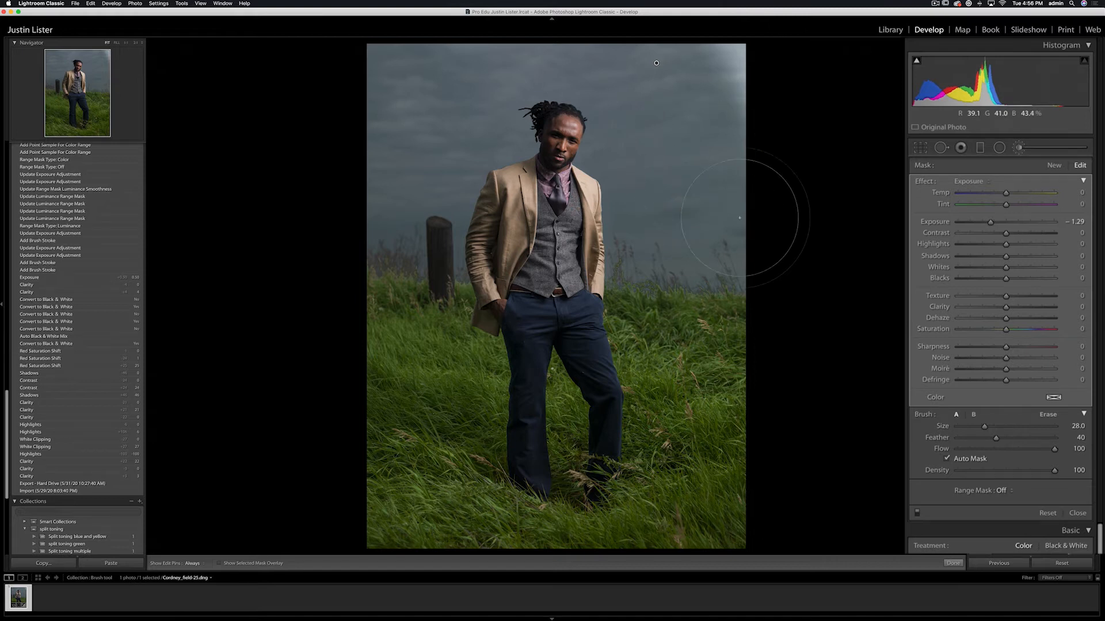
- Turn off Auto Mask and limit the sky brush adjustment with a Color range mask sampled from the sky beside the man's head
key(z)
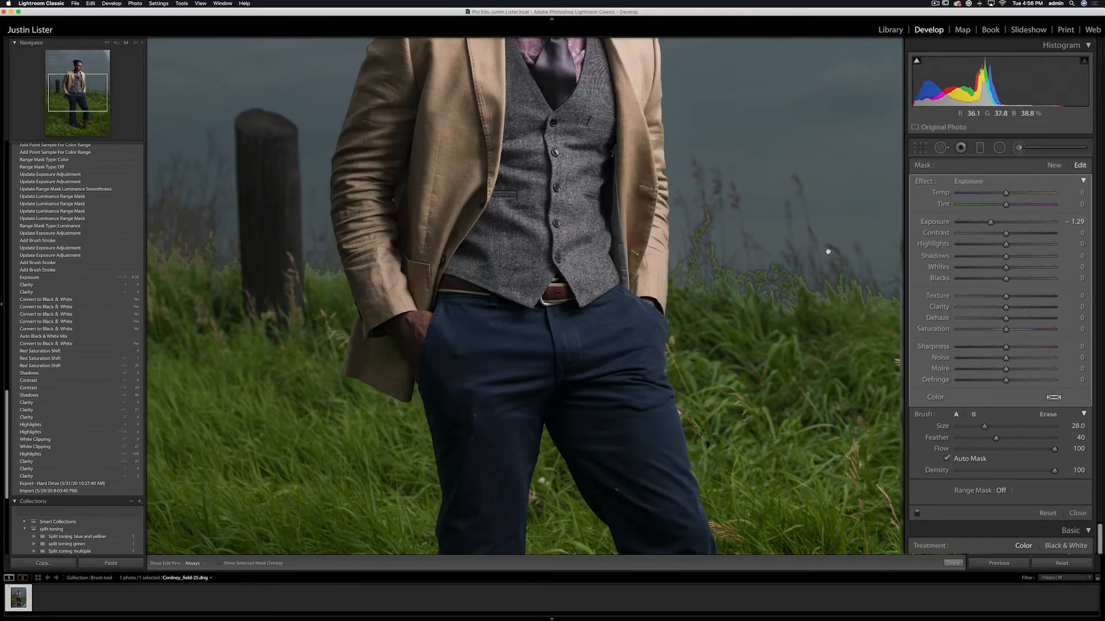
drag(822, 224, 499, 209)
drag(353, 199, 458, 340)
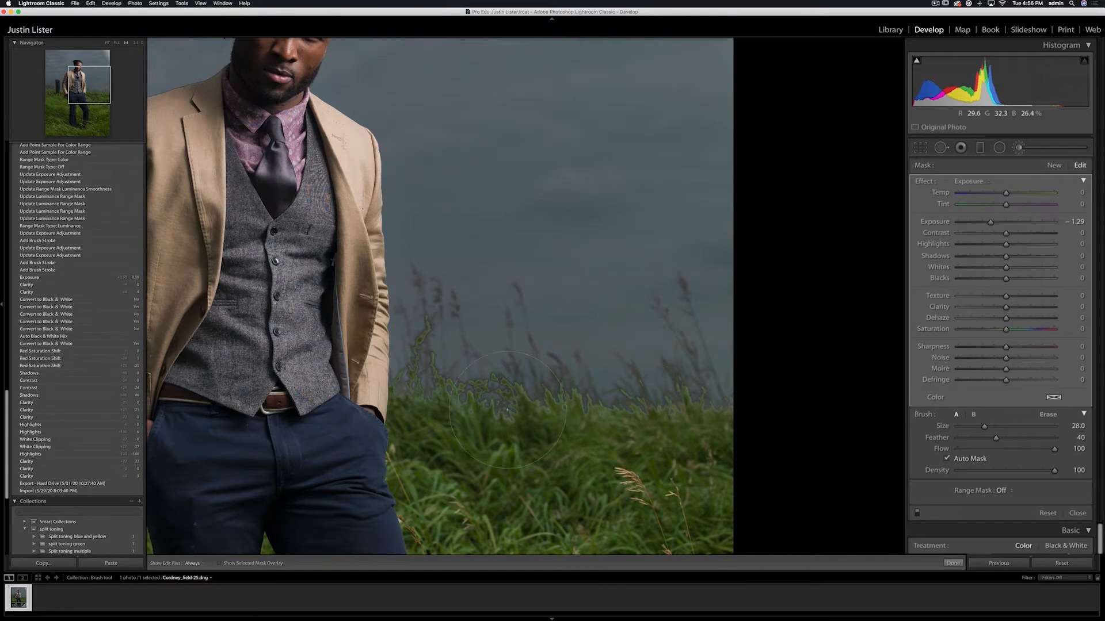
key(super+minus)
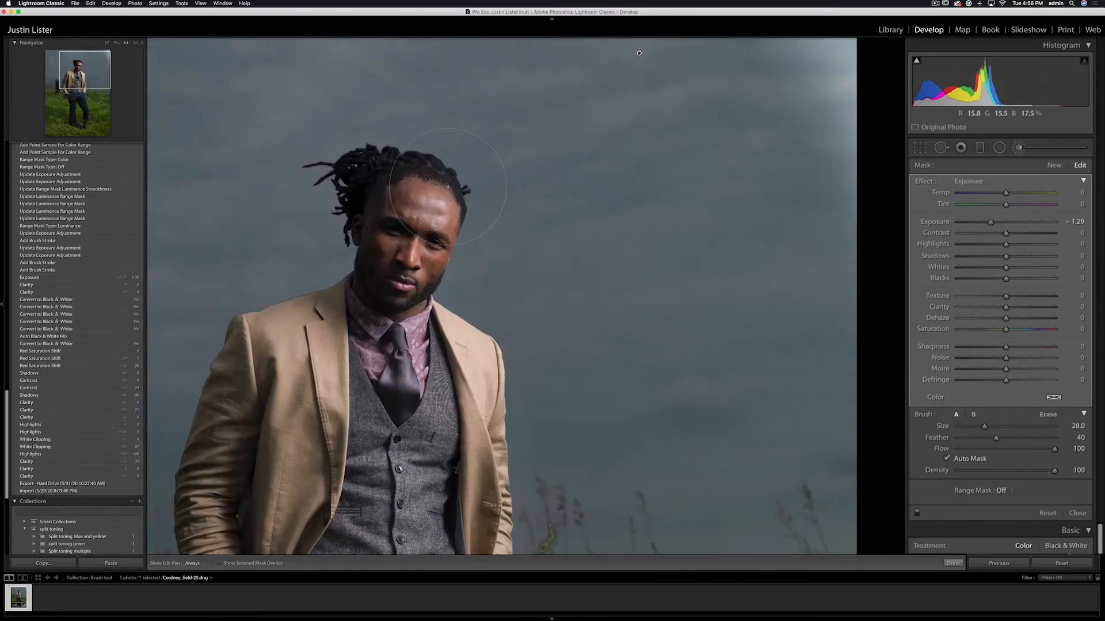
key(super+minus)
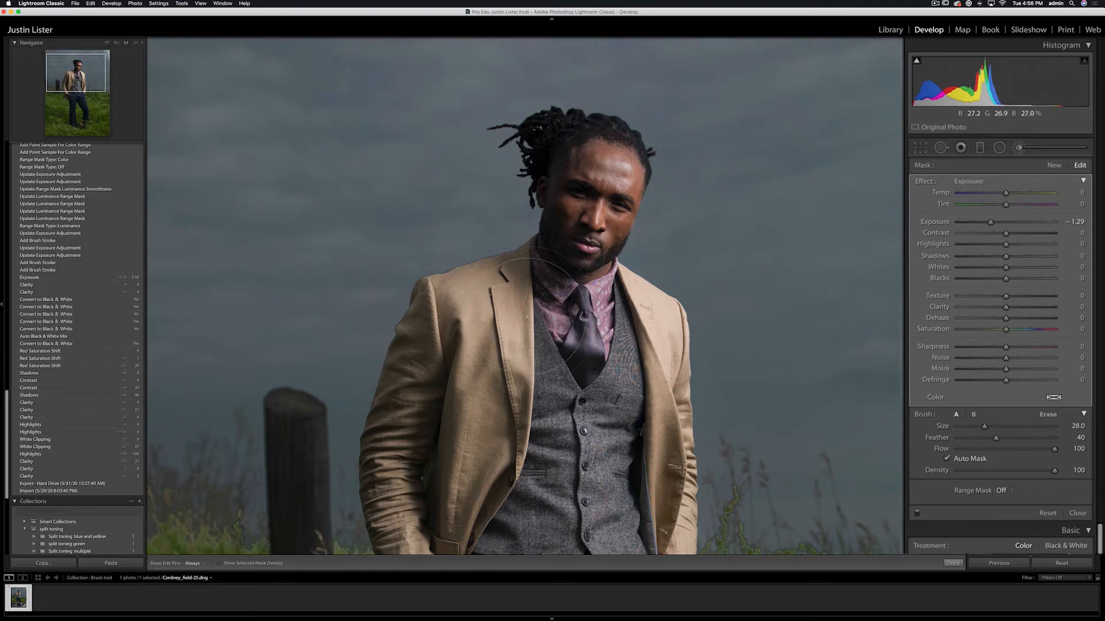
key(super+minus)
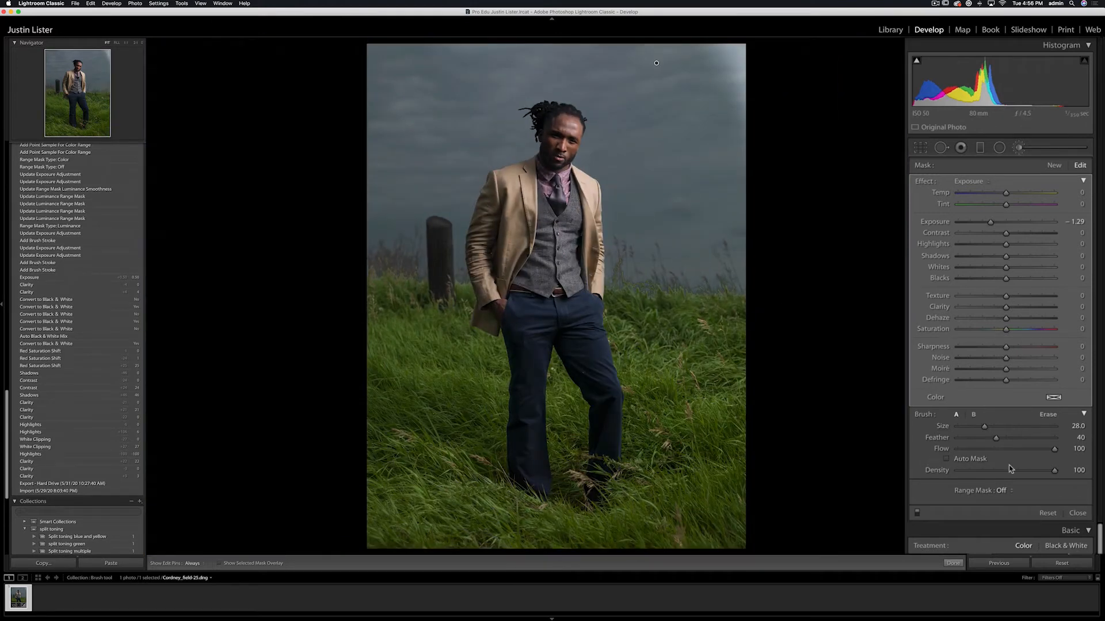
click(1004, 491)
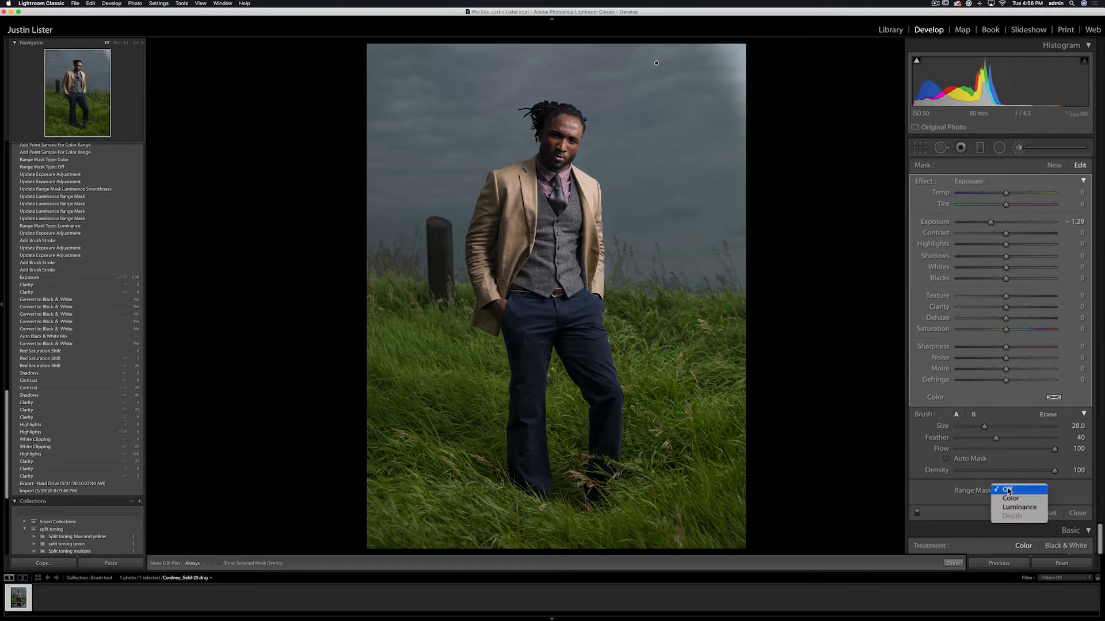
click(1011, 501)
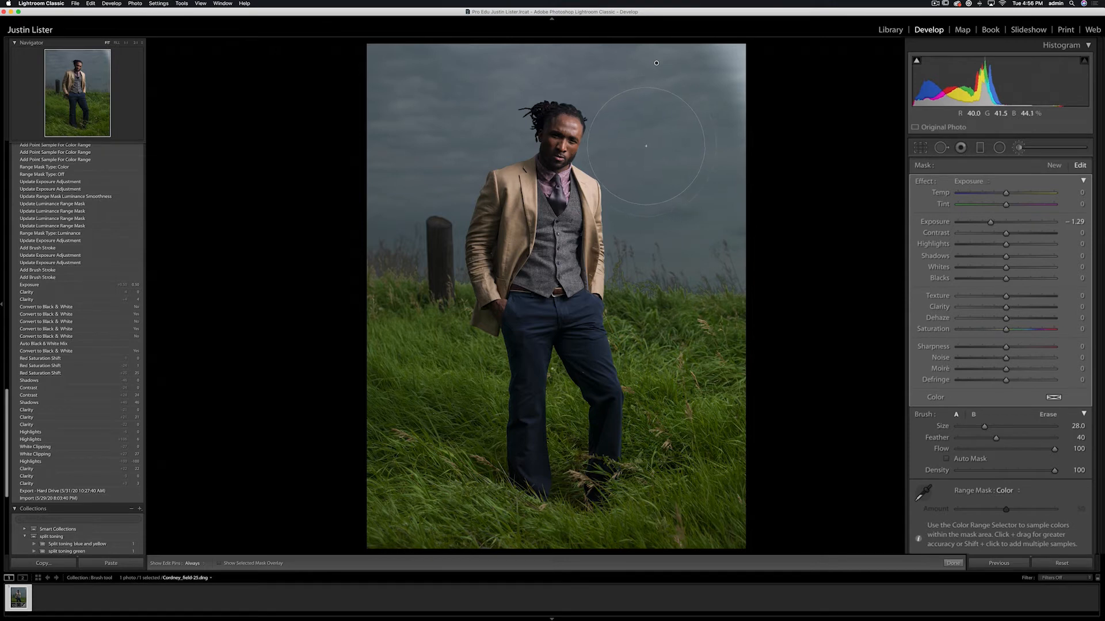
click(923, 493)
click(639, 115)
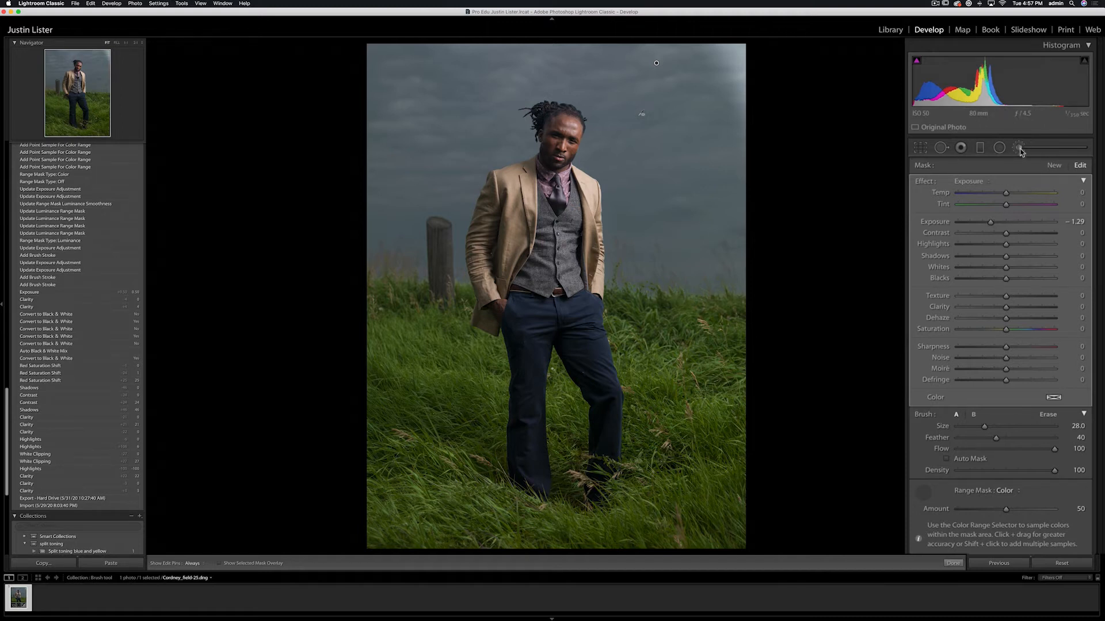
click(923, 493)
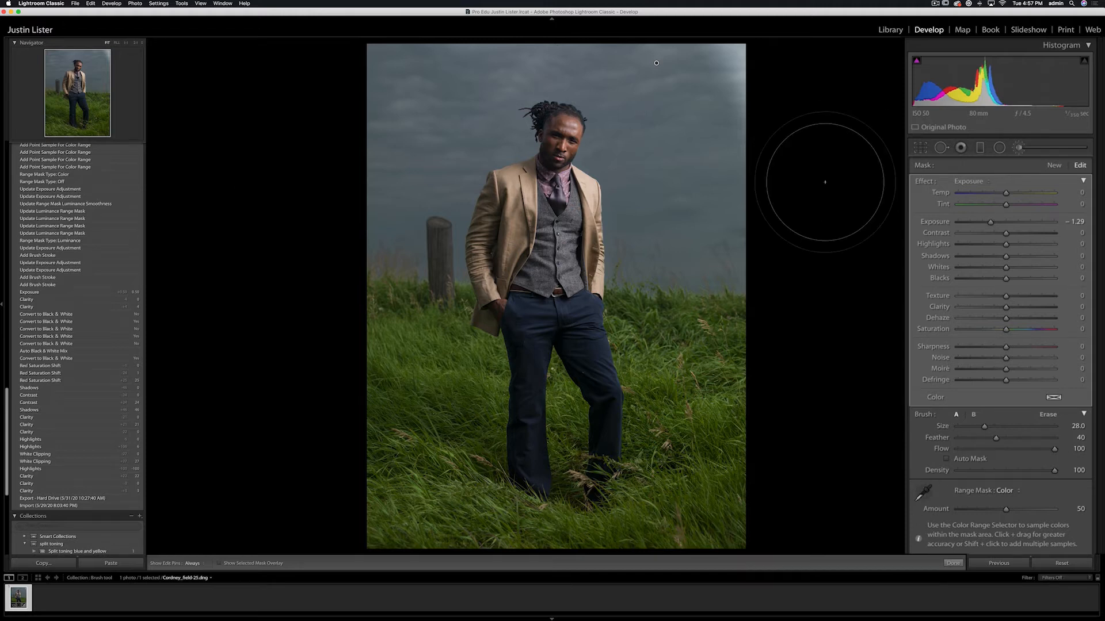
- Examine the darkened sky's mask edges around the man, the wooden post and the tall grass
key(h)
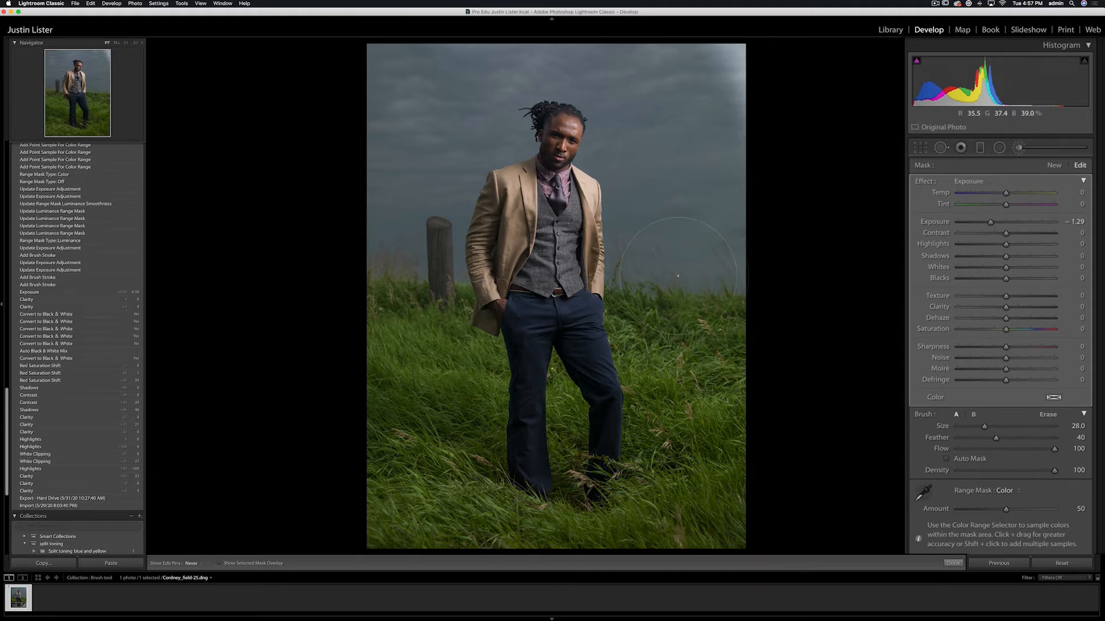
key(h)
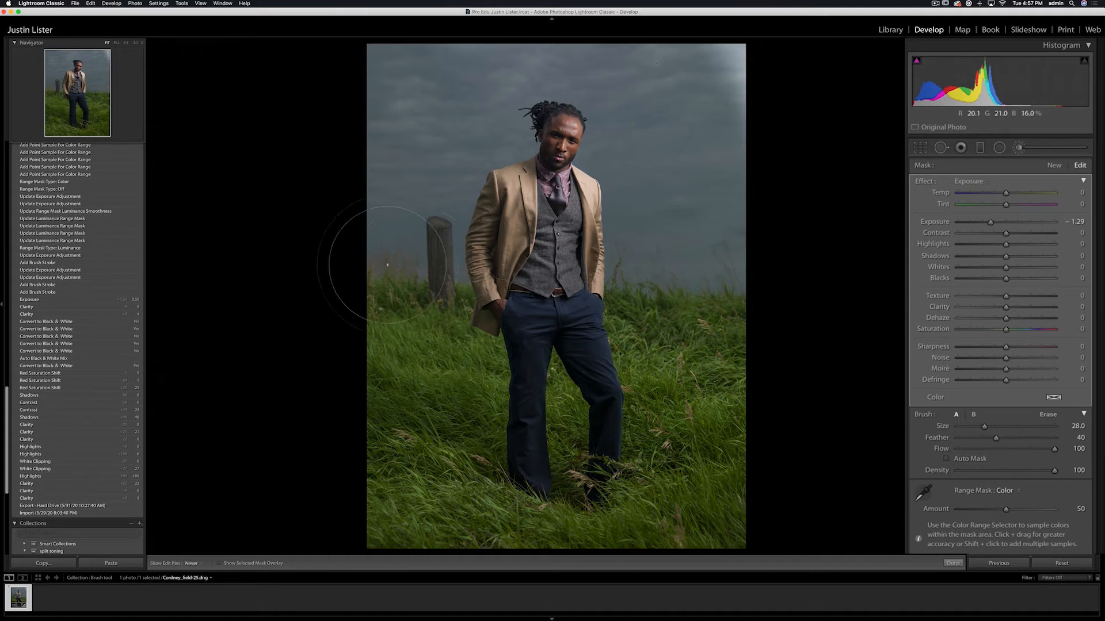
key(h)
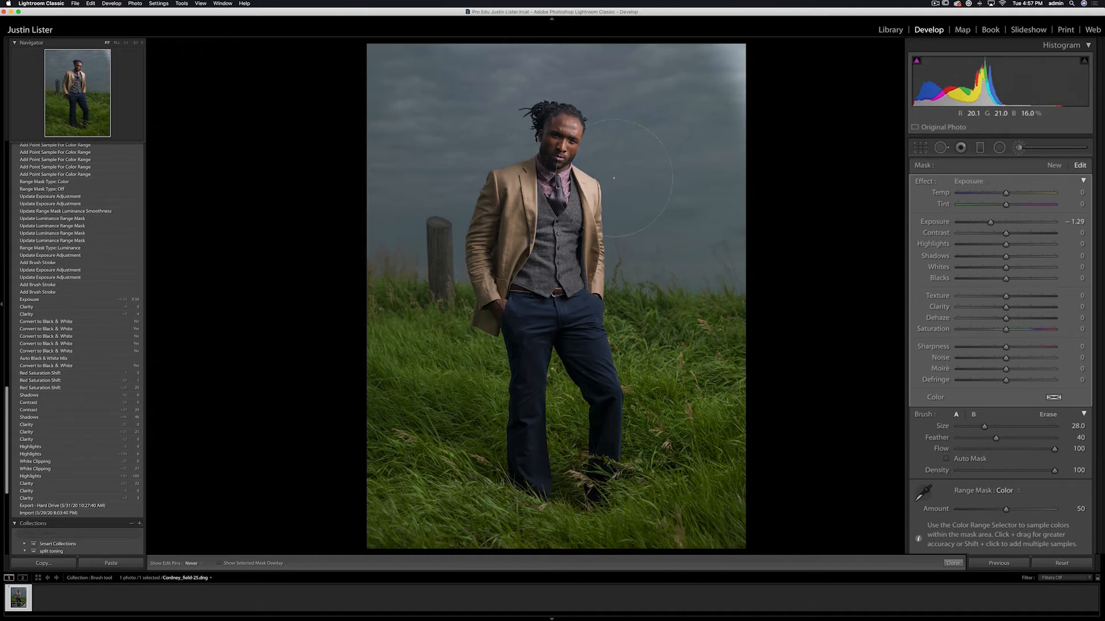
key(h)
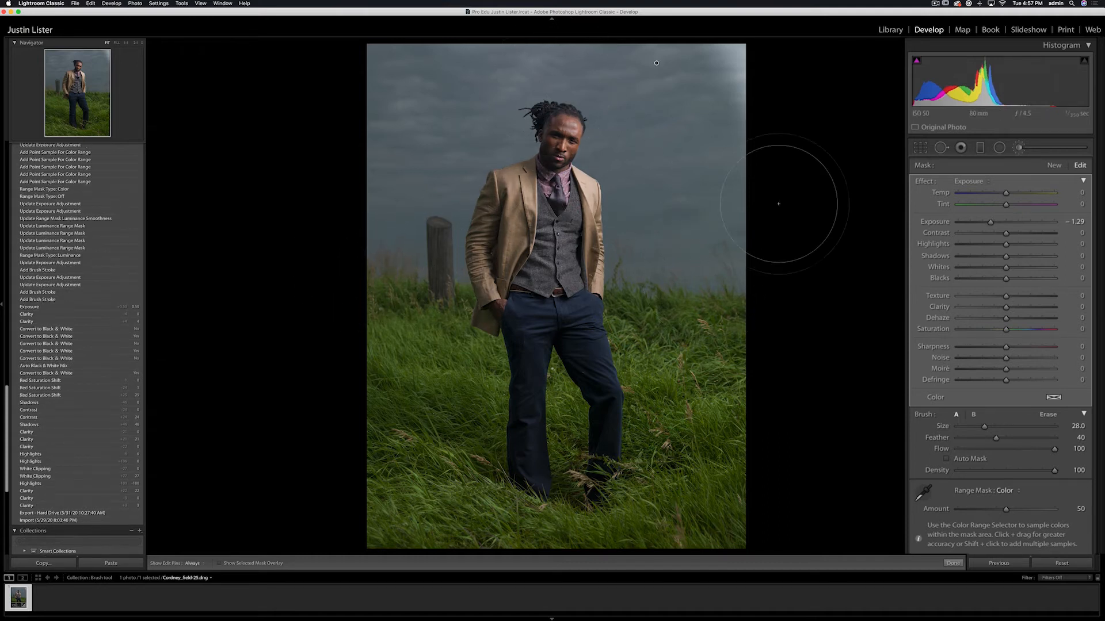
key(z)
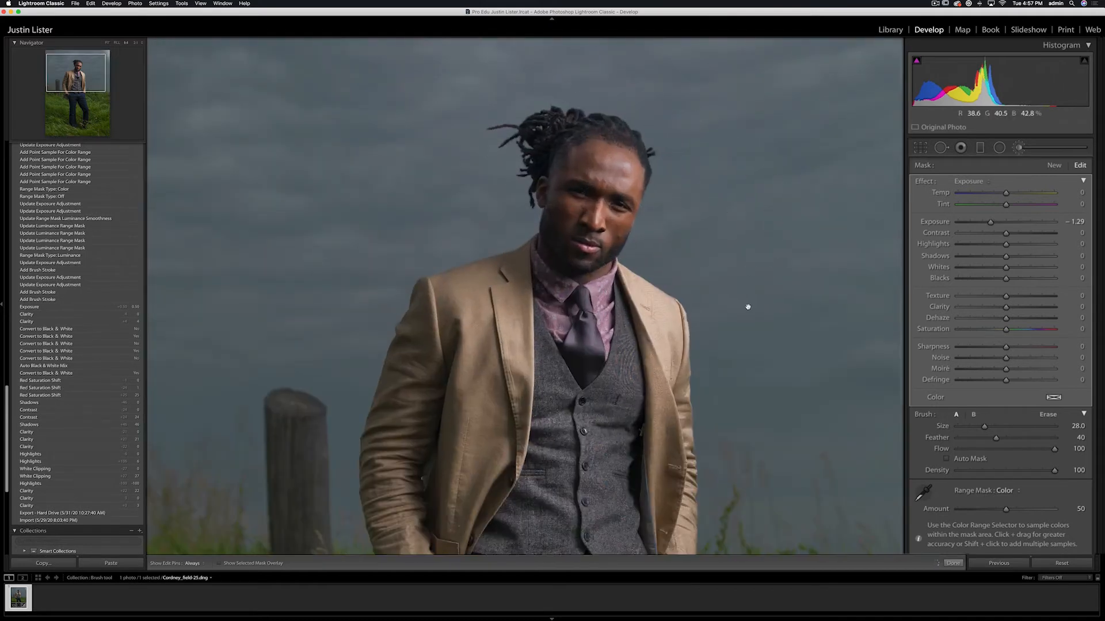
drag(747, 309, 589, 351)
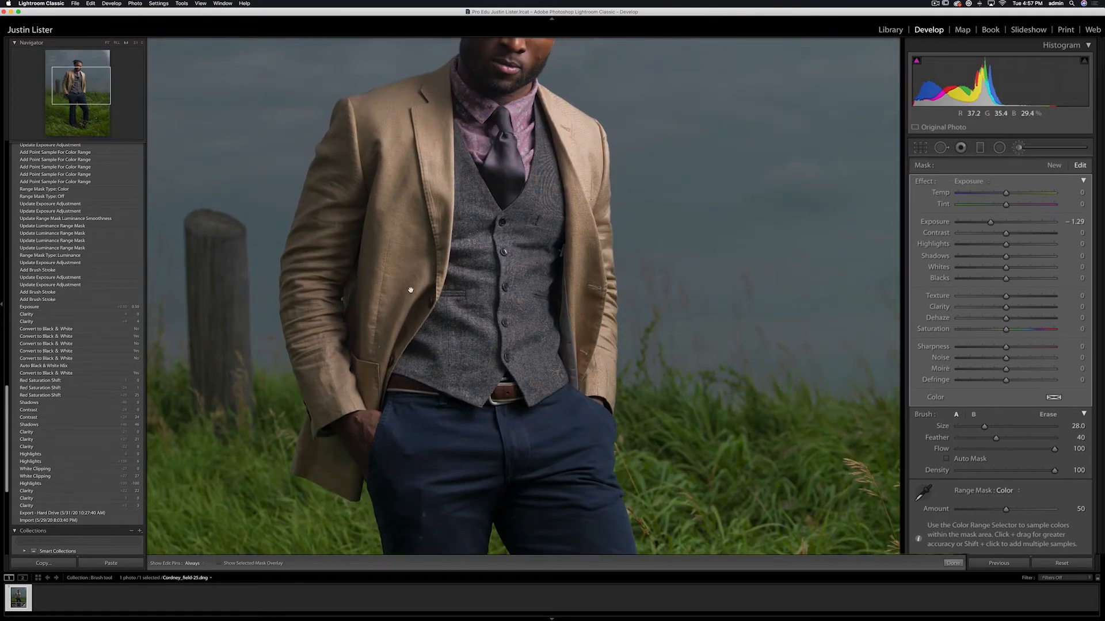
drag(411, 290, 586, 439)
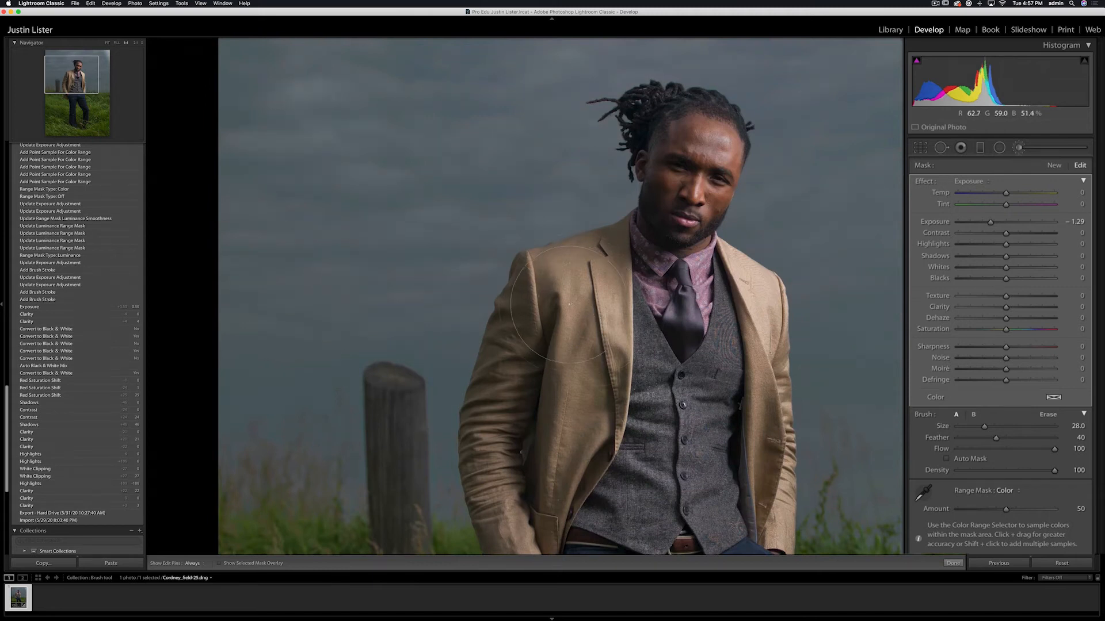
key(z)
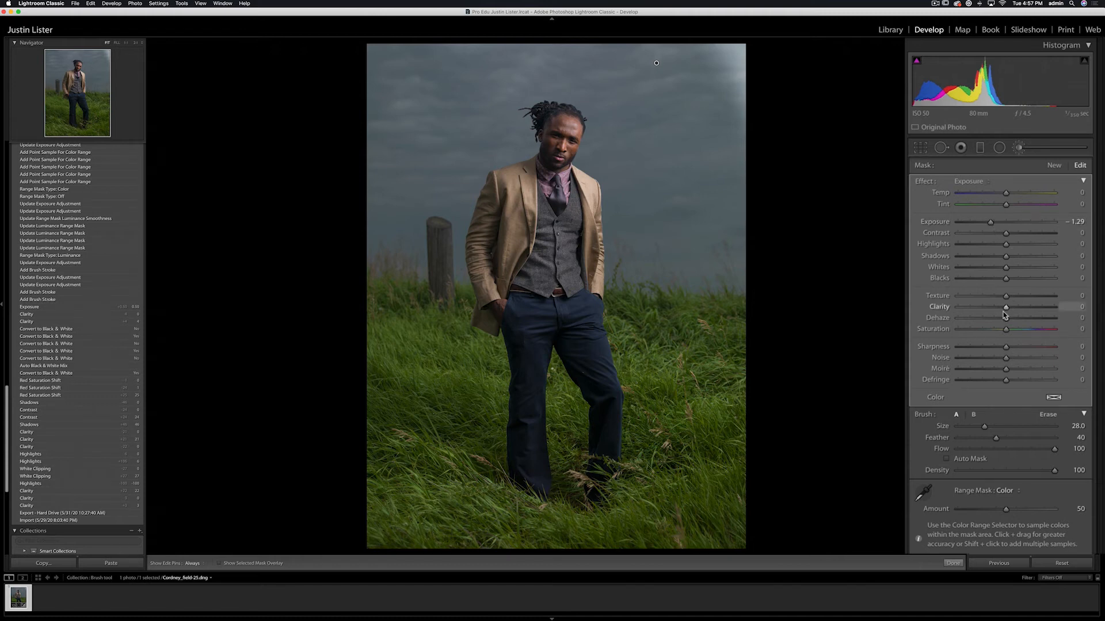
- Set the sky brush adjustment's clarity to 82 and exposure to −1.66, and finish editing it
drag(1004, 311, 1039, 311)
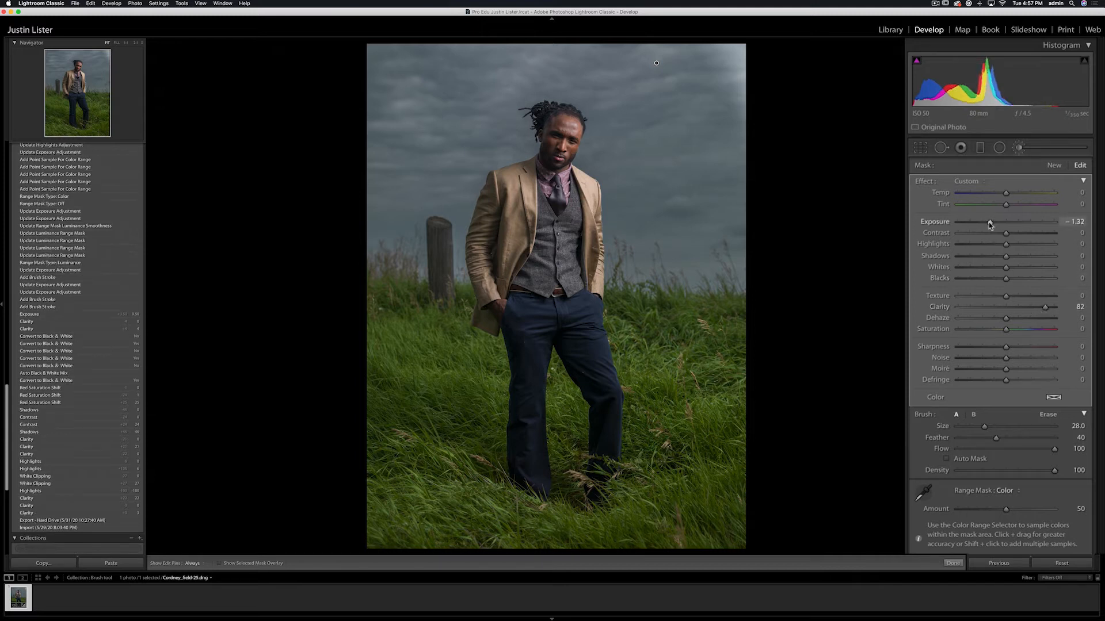
drag(989, 223, 986, 222)
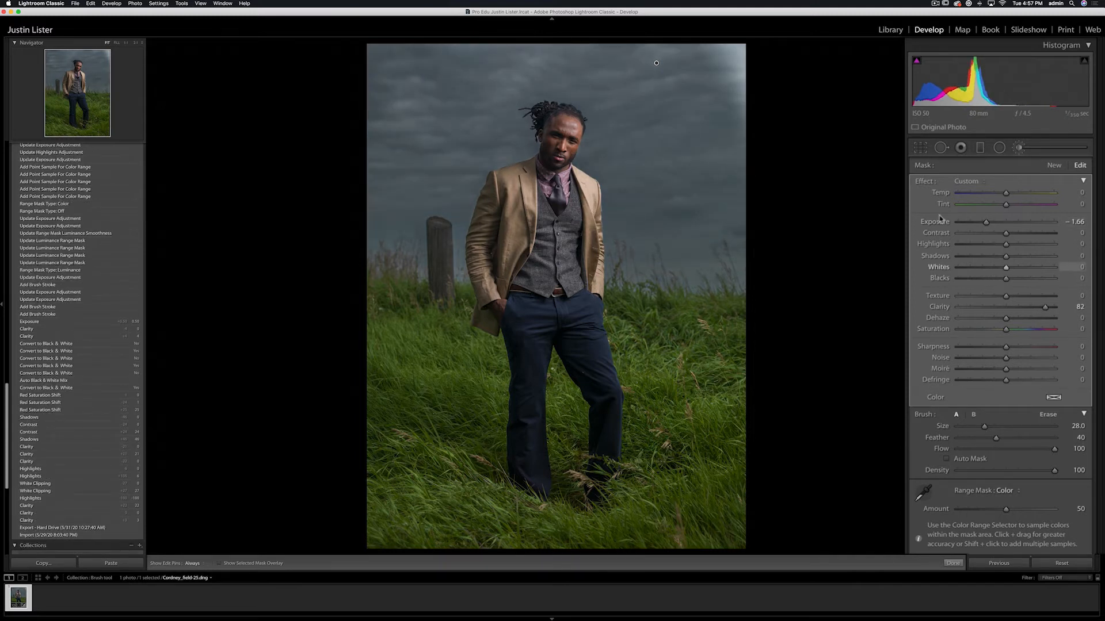
click(1019, 148)
- Paint the grass around the man's legs with a new brush adjustment set to exposure −1.18 and clarity 29
click(1019, 148)
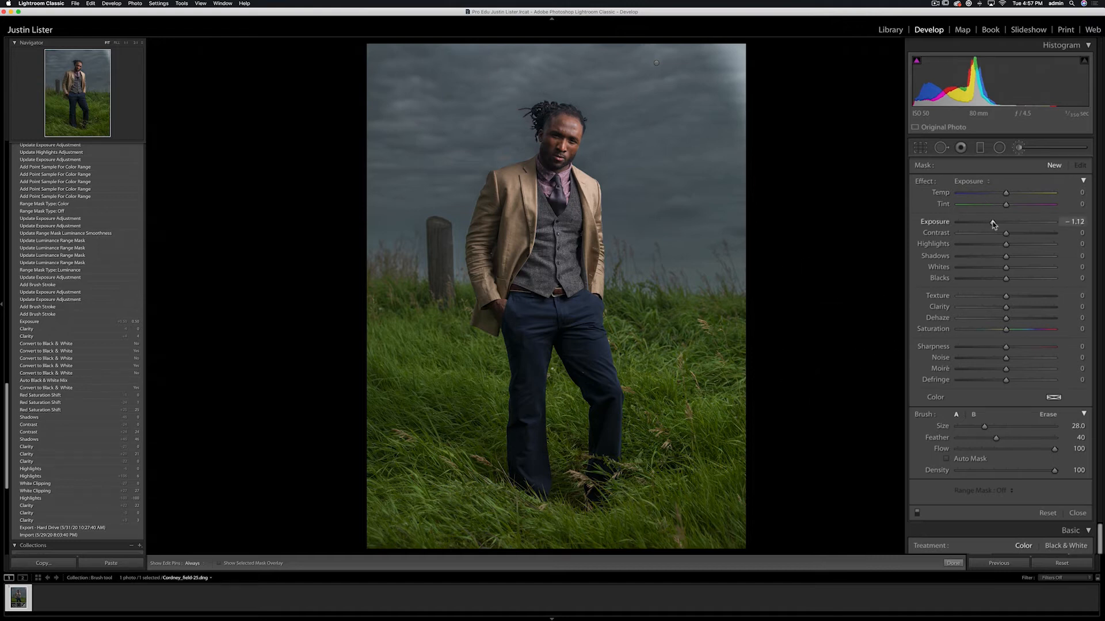
drag(1006, 307, 1021, 309)
key(h)
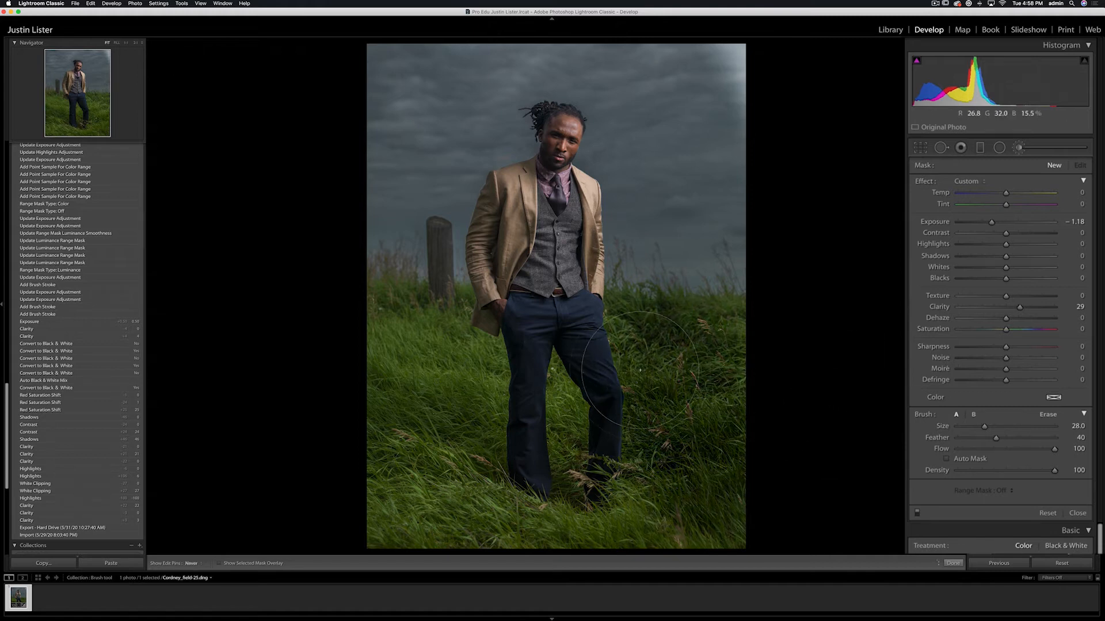
mouse_move(728, 352)
mouse_down()
mouse_move(707, 487)
mouse_move(559, 530)
mouse_move(546, 399)
mouse_move(541, 516)
mouse_move(514, 527)
mouse_move(469, 410)
mouse_move(429, 389)
mouse_move(424, 349)
mouse_move(382, 344)
mouse_move(454, 351)
mouse_move(546, 385)
mouse_move(473, 368)
mouse_move(437, 398)
mouse_move(381, 503)
mouse_move(422, 547)
mouse_move(446, 515)
mouse_move(464, 519)
mouse_move(433, 516)
mouse_up()
key(h)
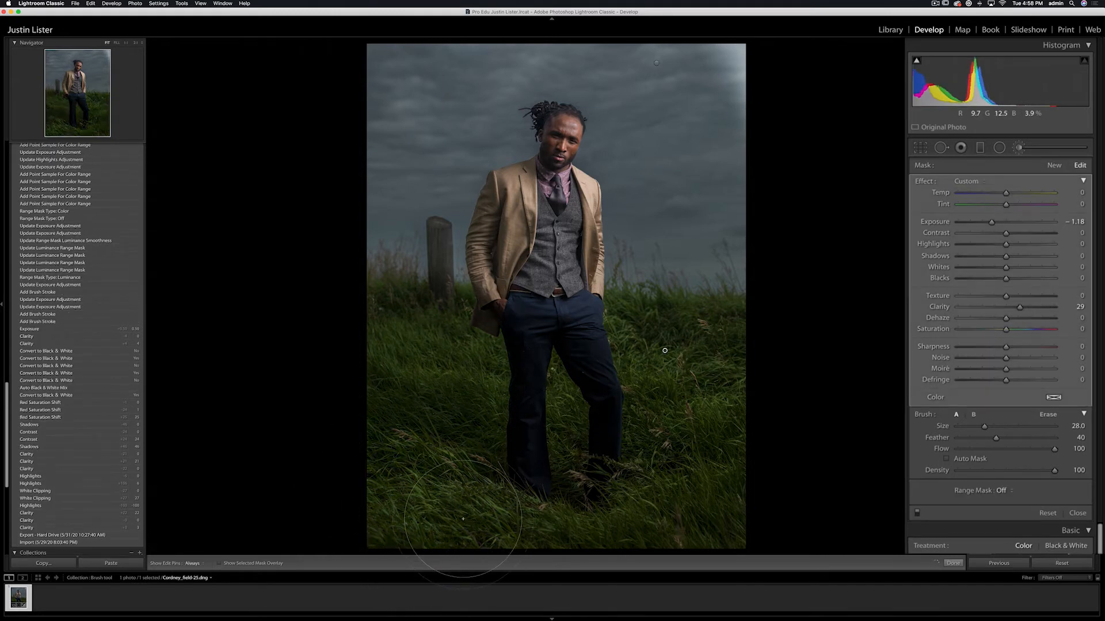
- Limit the grass brush adjustment with a Color range mask sampled from the grass beside the man's legs
click(1011, 490)
click(1015, 499)
click(1014, 490)
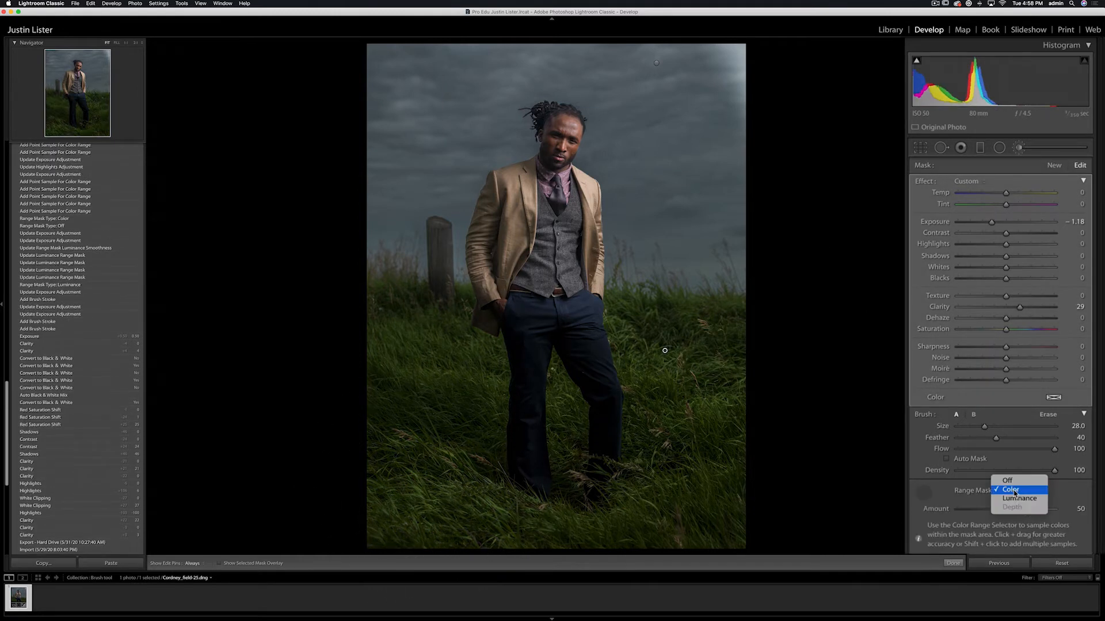
click(1014, 492)
click(923, 492)
click(924, 493)
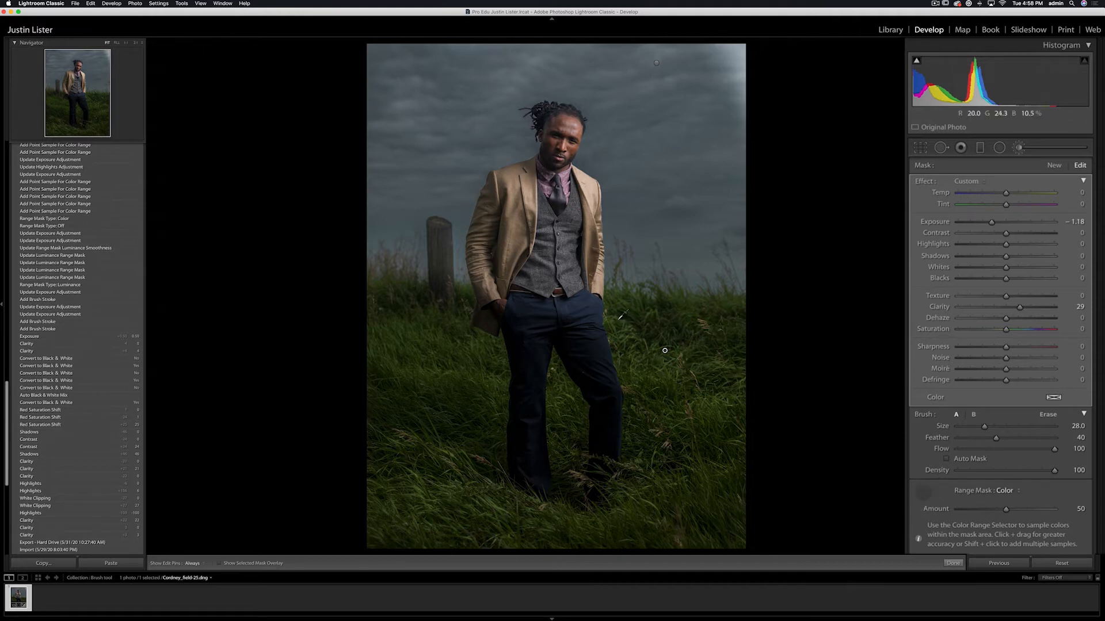
click(667, 348)
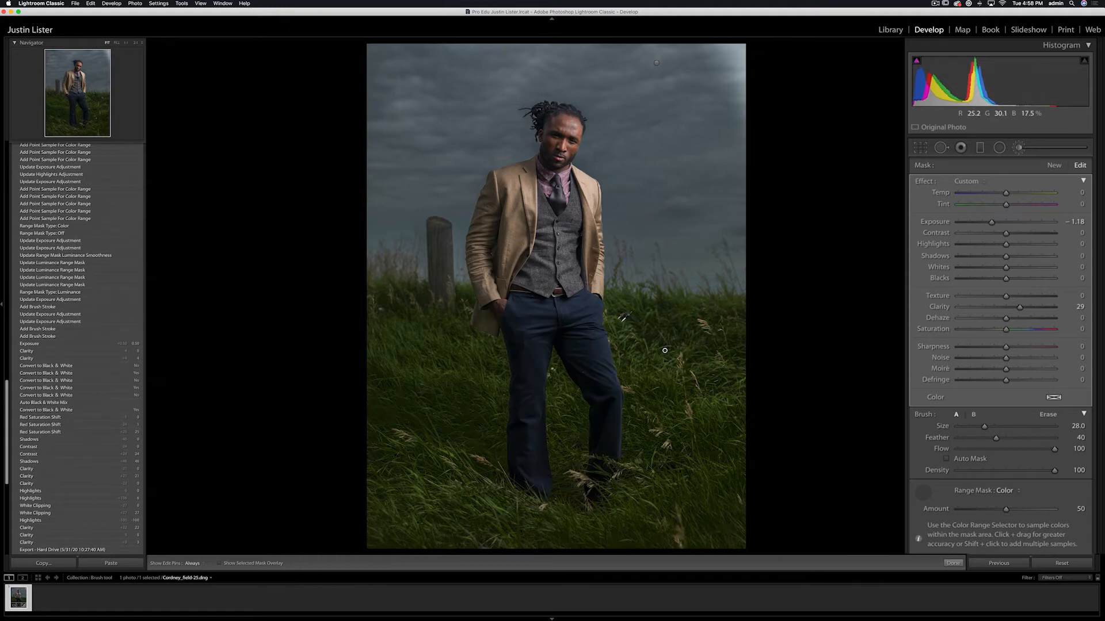
click(656, 347)
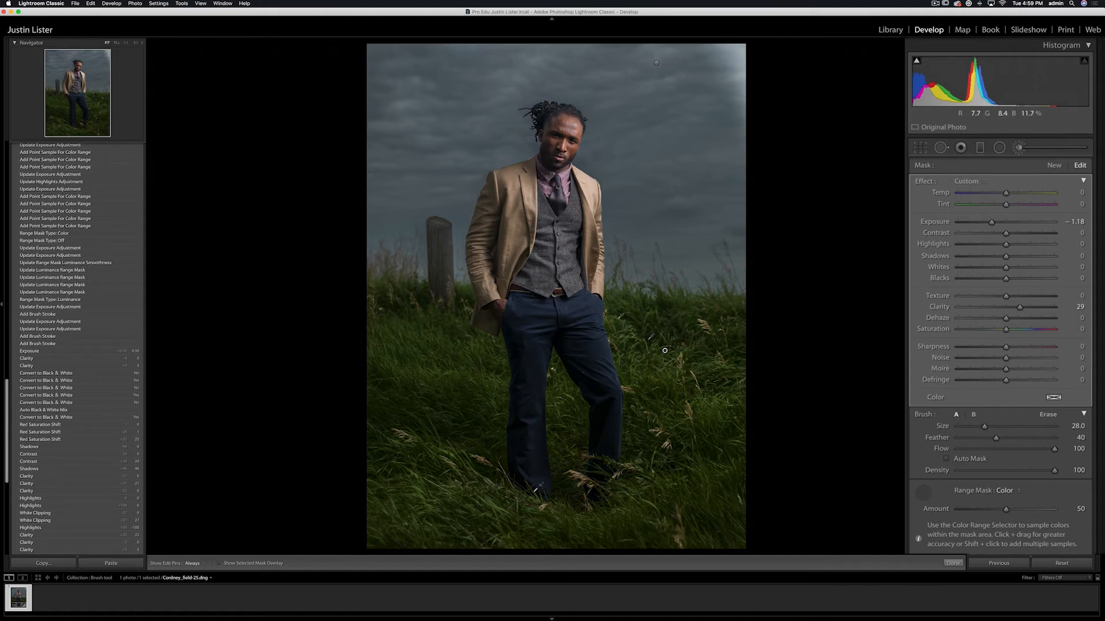
- Set the grass brush adjustment's exposure to −1.53 and clarity to 44, and finish editing it
drag(992, 224, 988, 224)
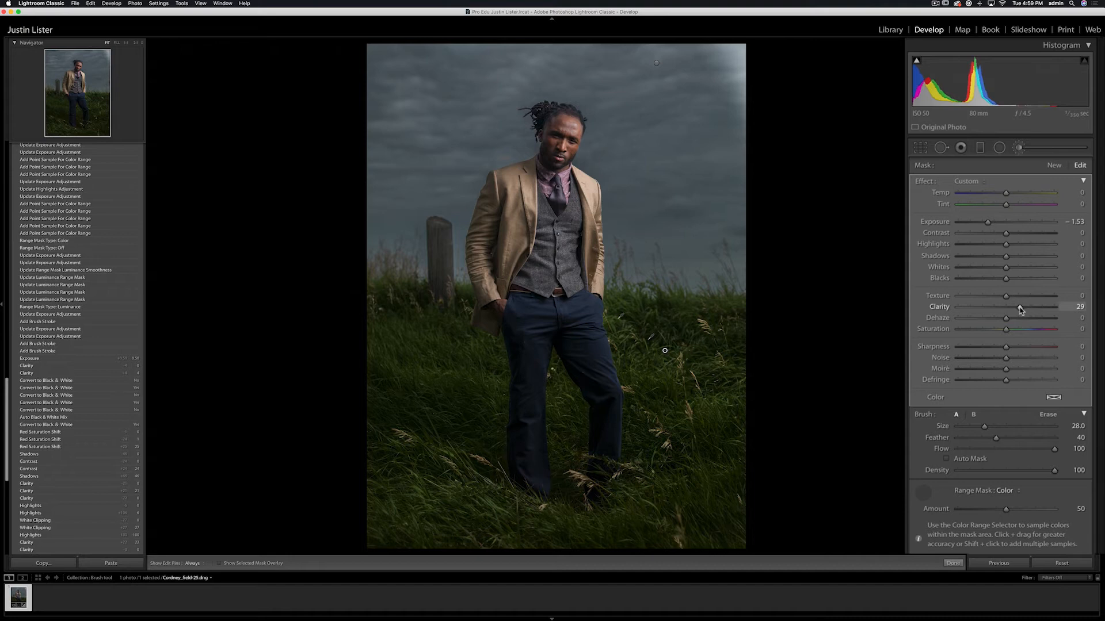
drag(1020, 310, 1028, 310)
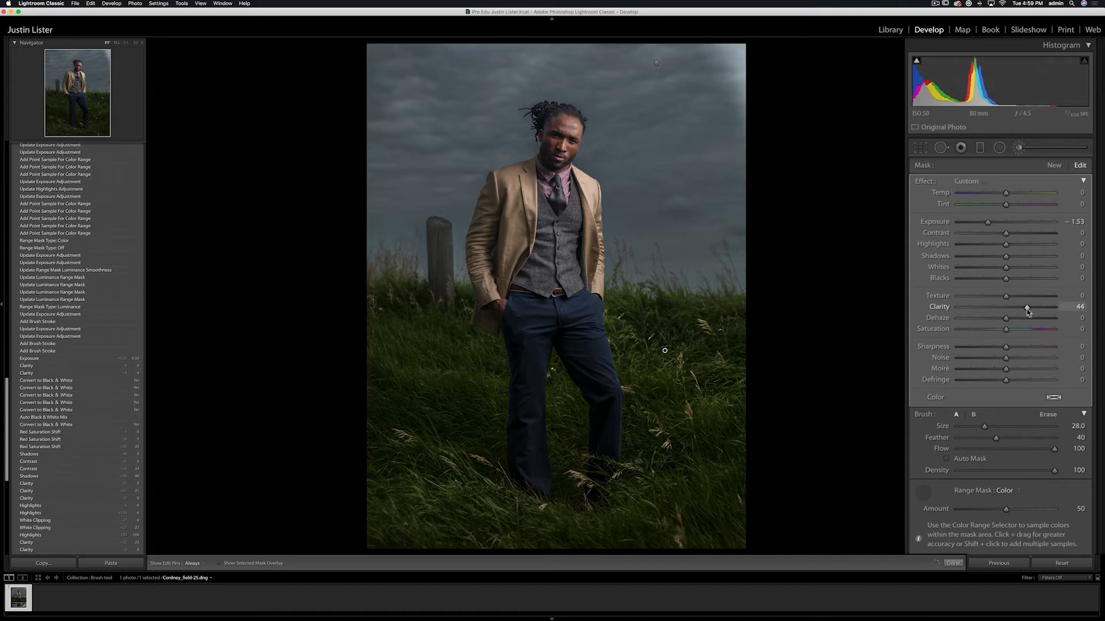
click(1019, 148)
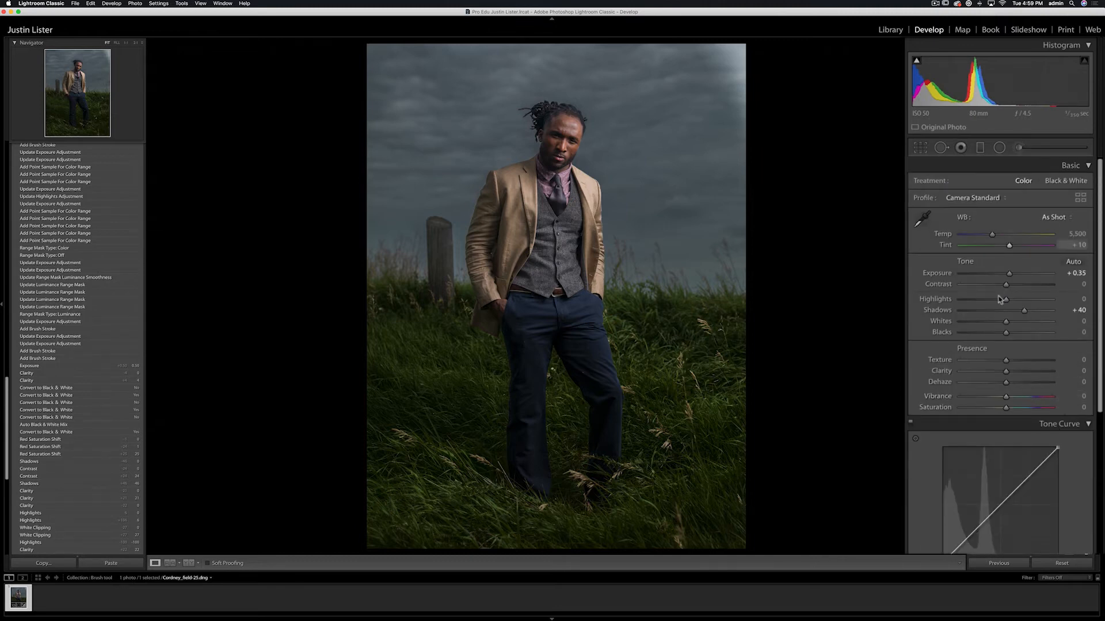
- Set the photo's overall highlights to −46 and split-tone the shadows green with hue 94 and saturation 17
drag(1006, 299, 985, 301)
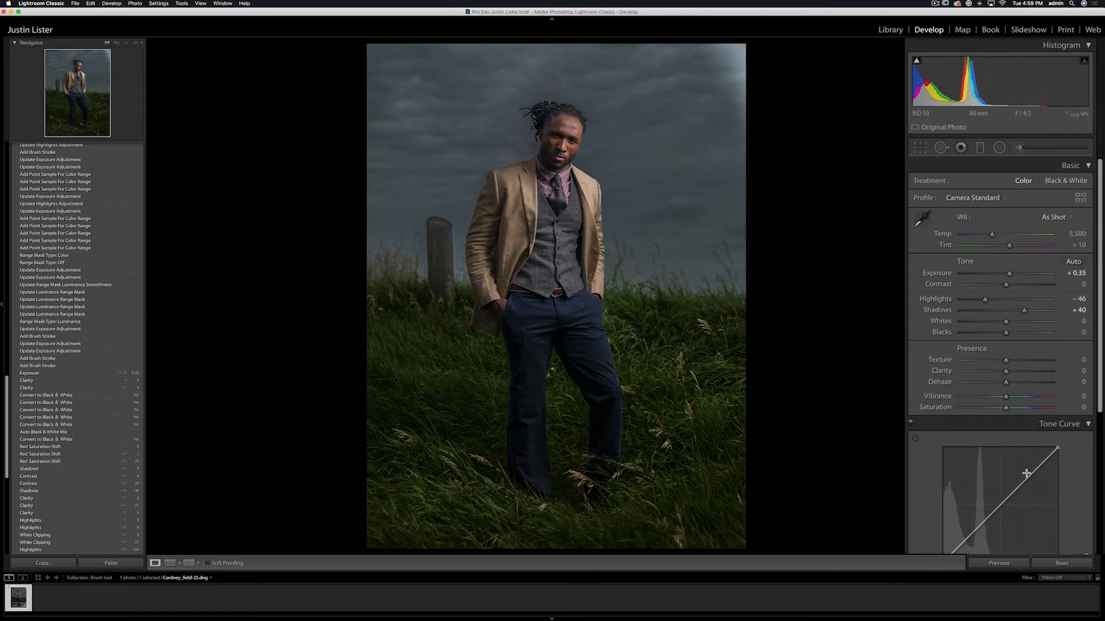
scroll(1026, 473, down, 10)
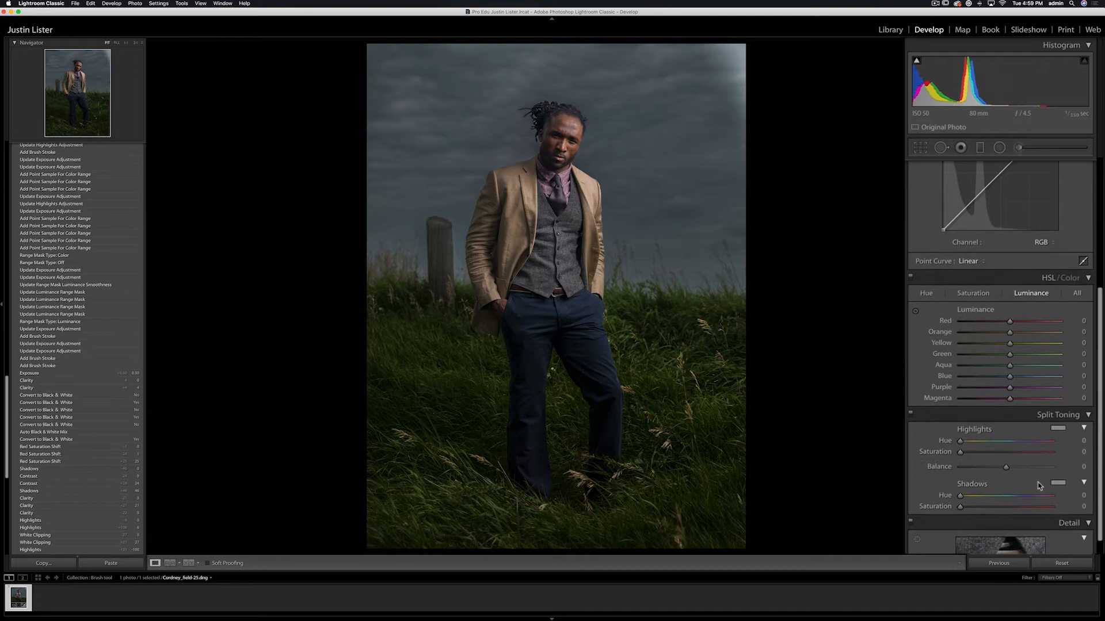
click(1058, 482)
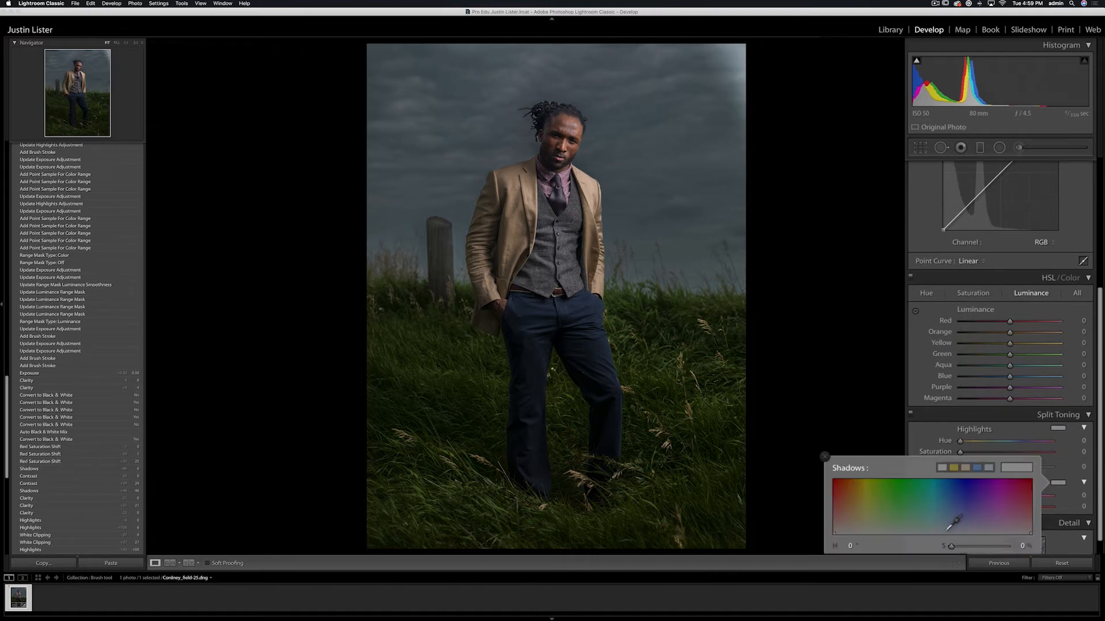
click(886, 520)
drag(885, 521, 885, 525)
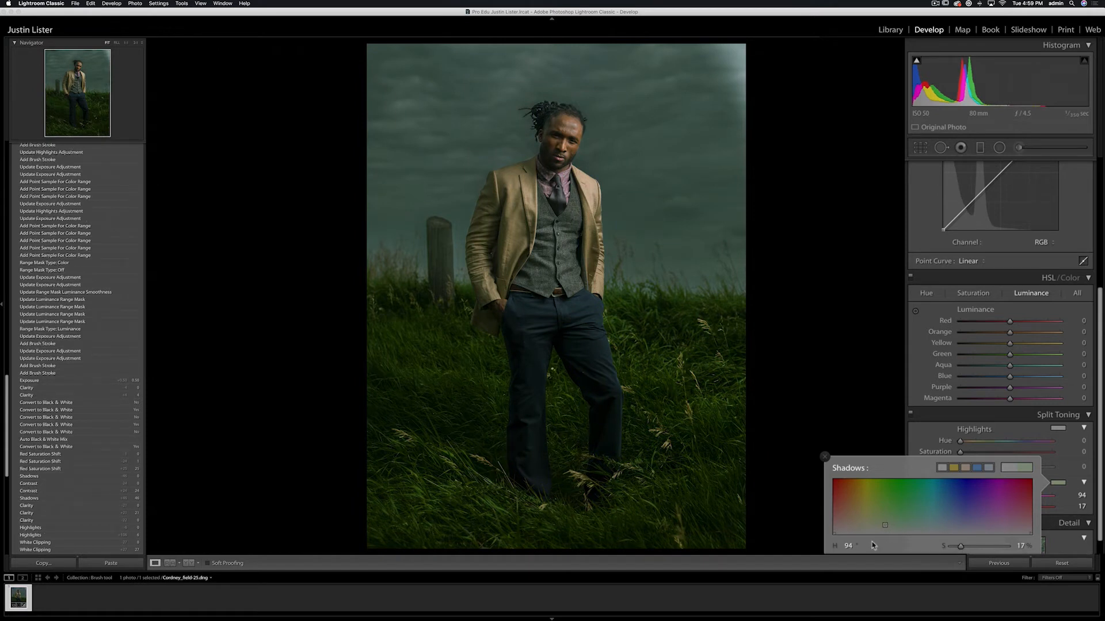
- Split-tone the highlights yellow with hue 53 and saturation 18, and set the balance to +80 and the shadow saturation to 7
click(1056, 429)
drag(887, 477, 862, 462)
click(825, 402)
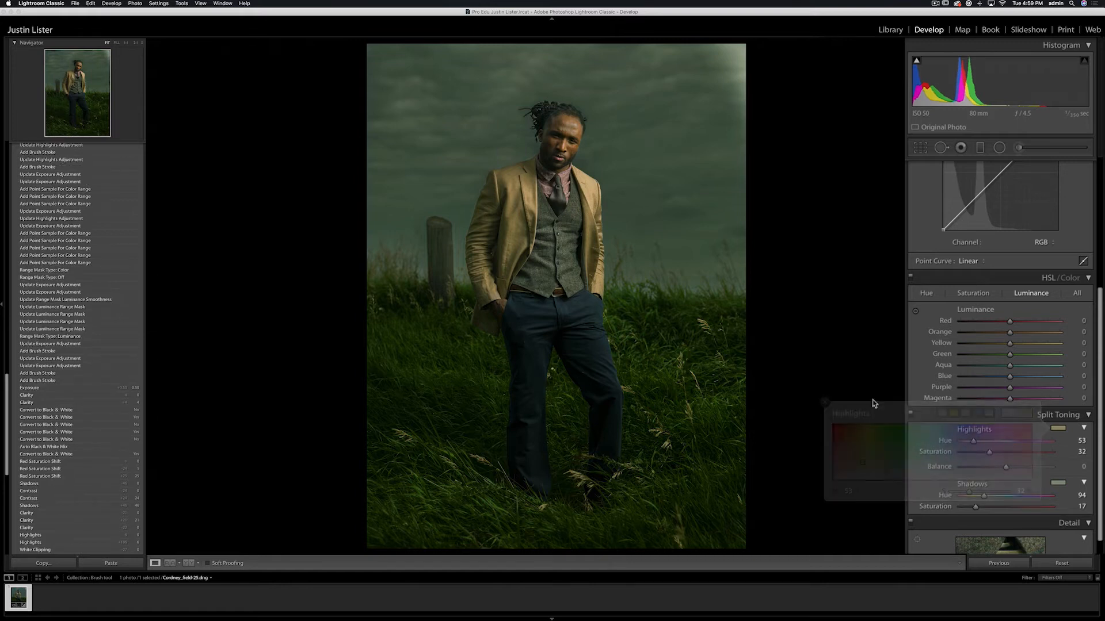
drag(1005, 469, 1043, 471)
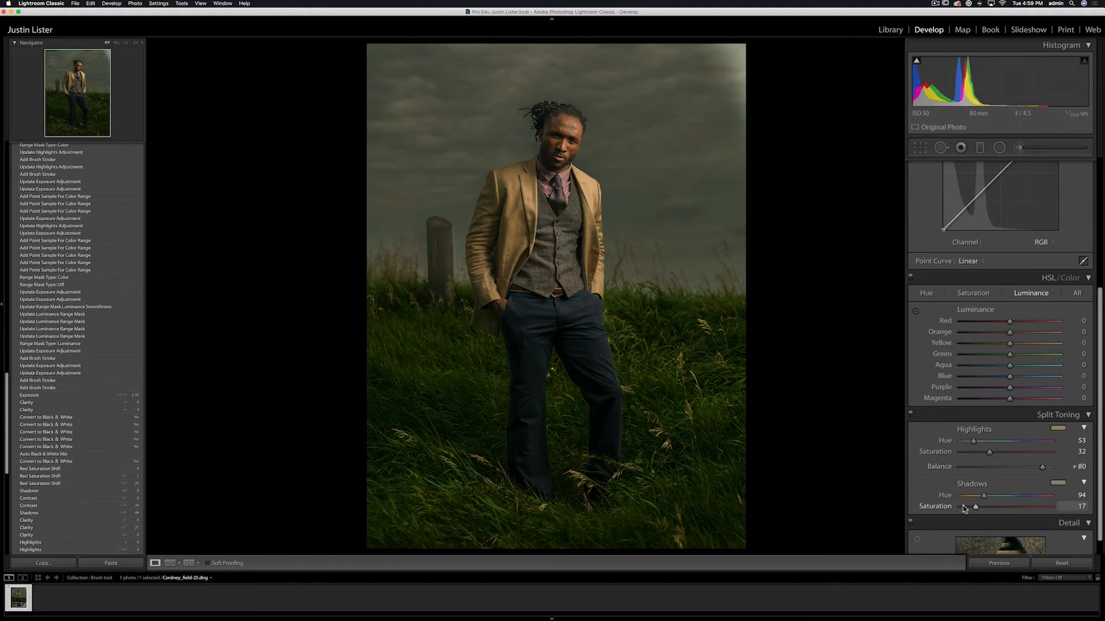
drag(975, 509, 966, 509)
drag(989, 453, 976, 455)
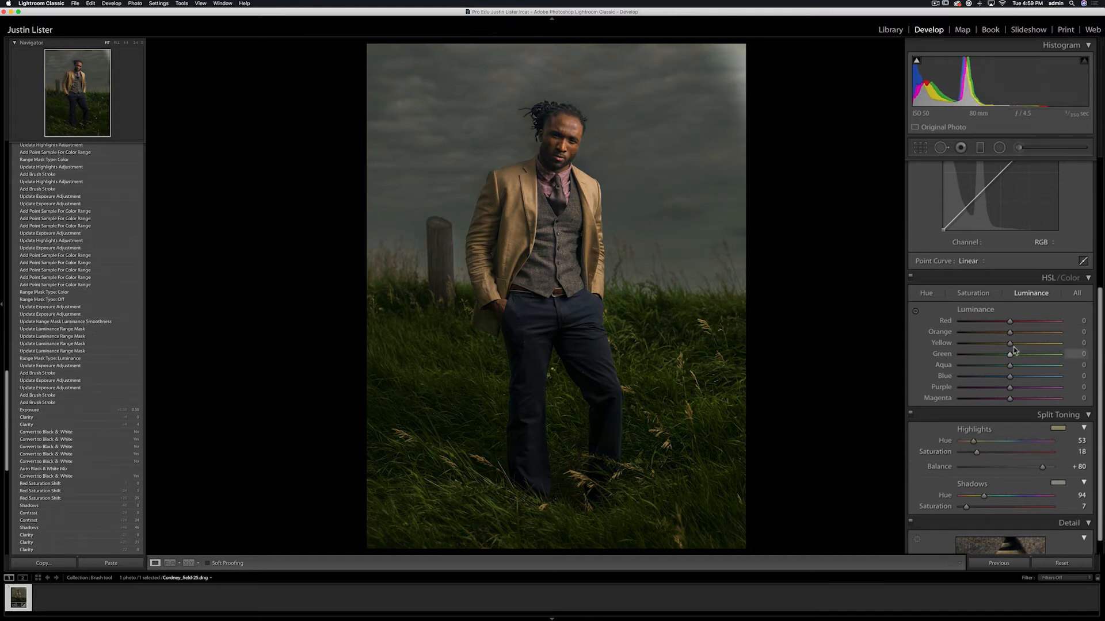
- Raise the black point of the Blue channel's tone curve slightly
scroll(999, 329, up, 5)
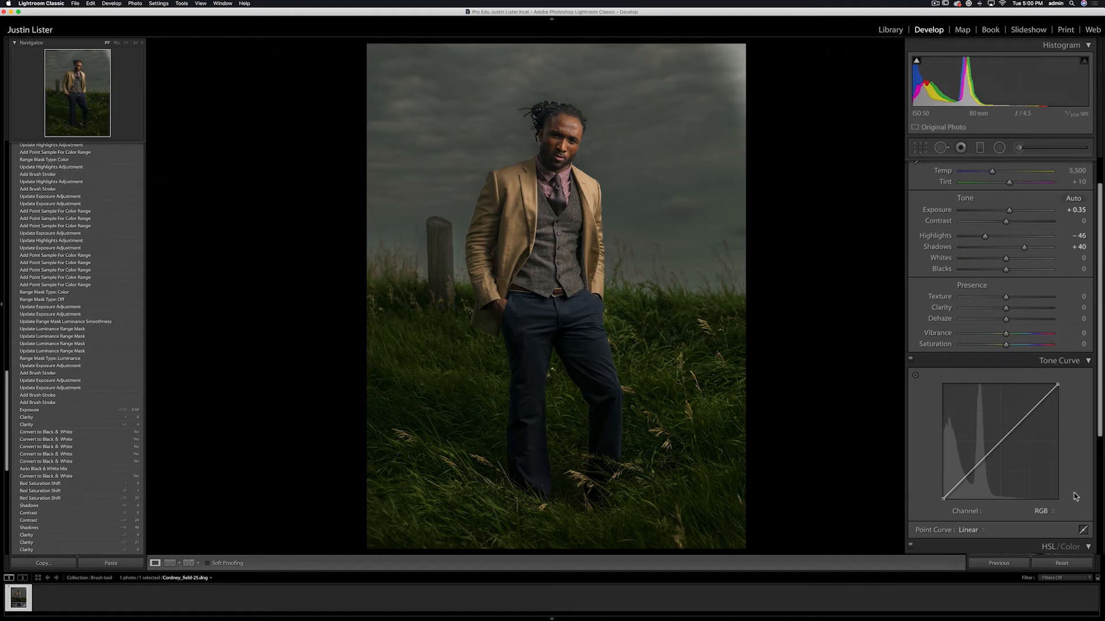
click(1046, 511)
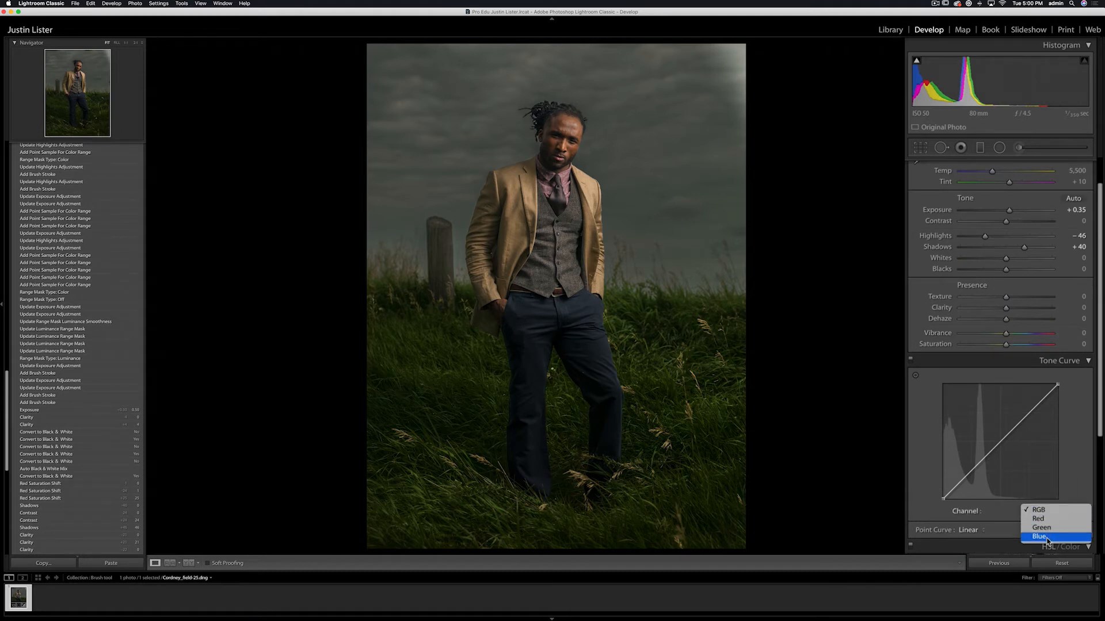
click(1048, 538)
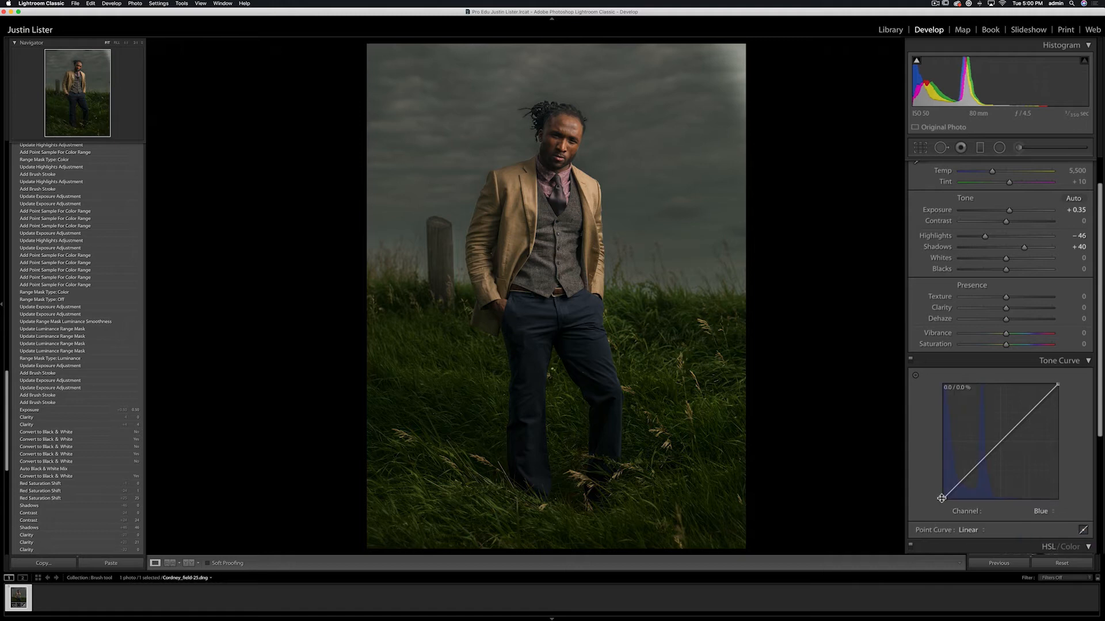
drag(943, 498, 943, 494)
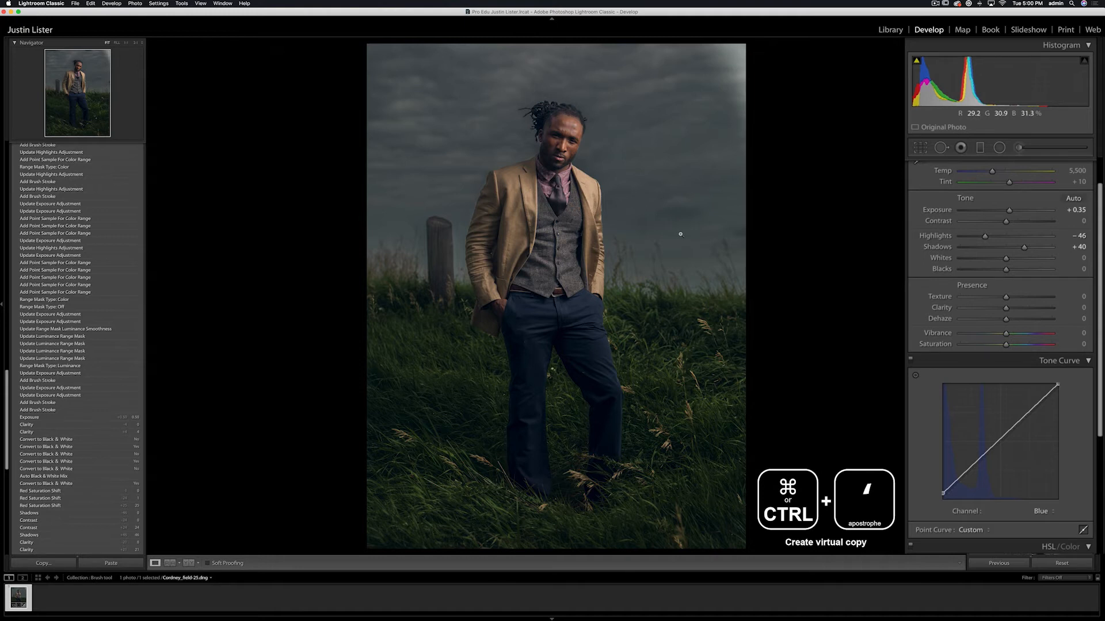
- Create a virtual copy of the portrait and lower the white point of the copy's Blue channel tone curve slightly
key(super+apostrophe)
drag(1059, 387, 1059, 396)
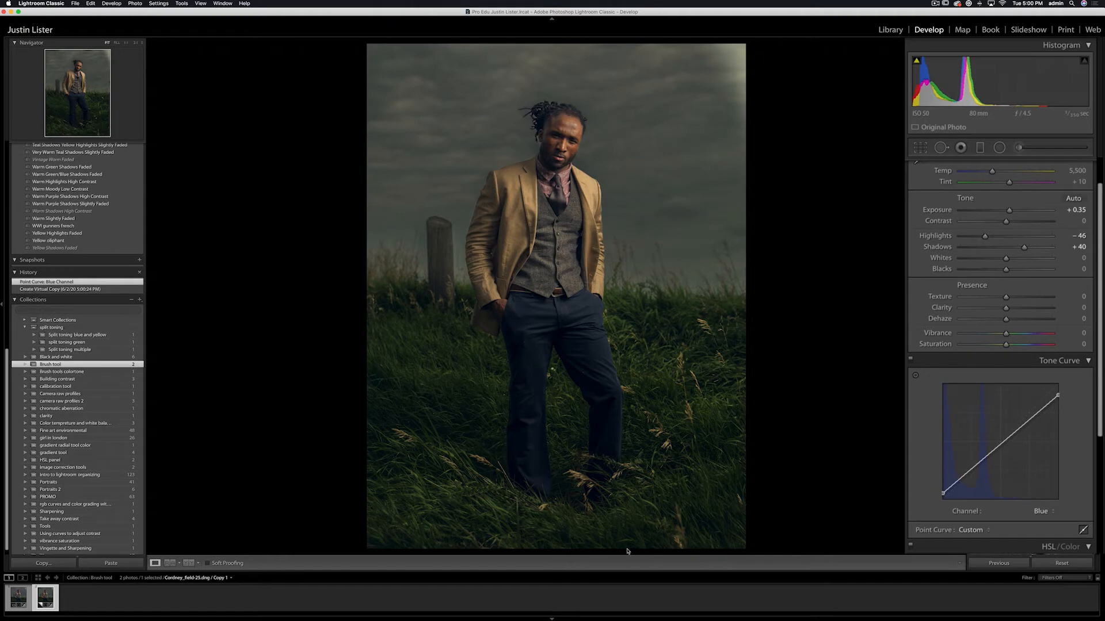
- Select the original portrait together with its virtual copy and compare them side by side
super+click(19, 597)
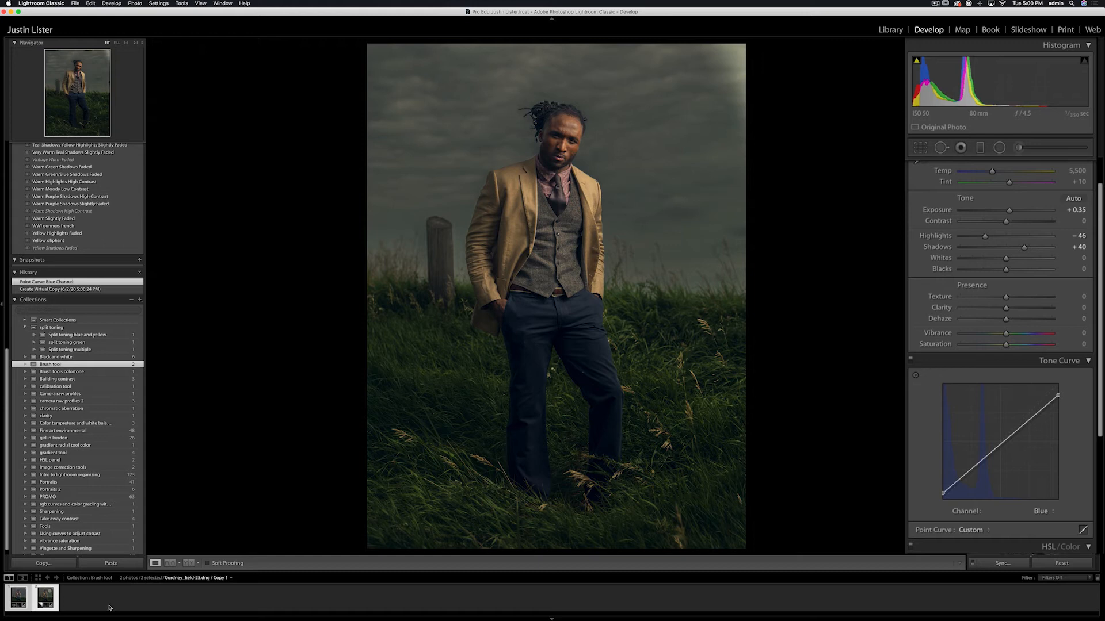
key(n)
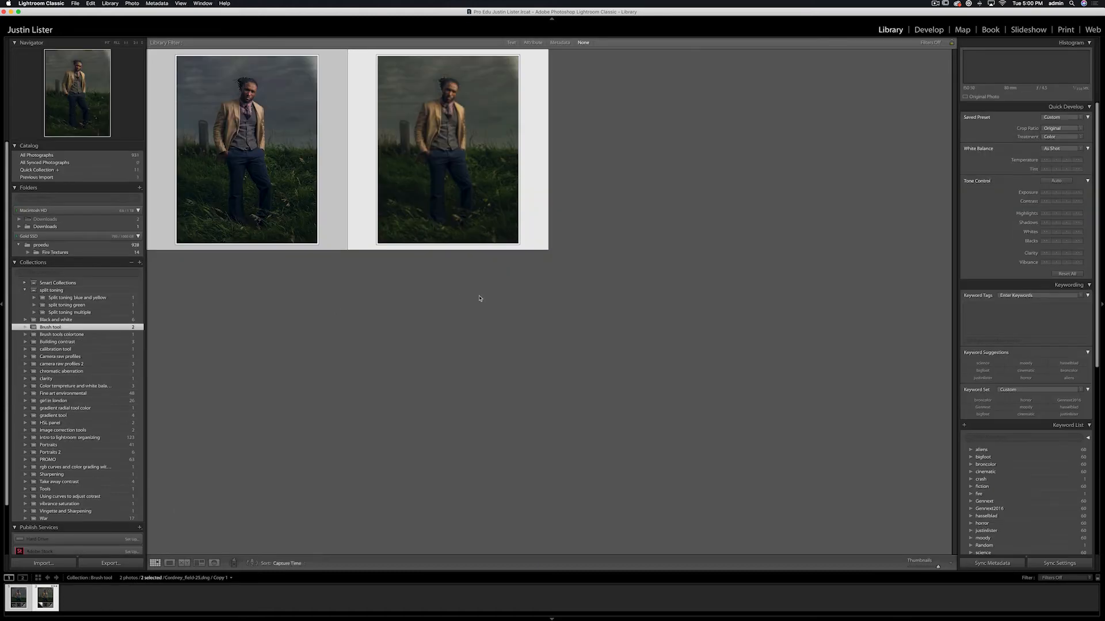
key(c)
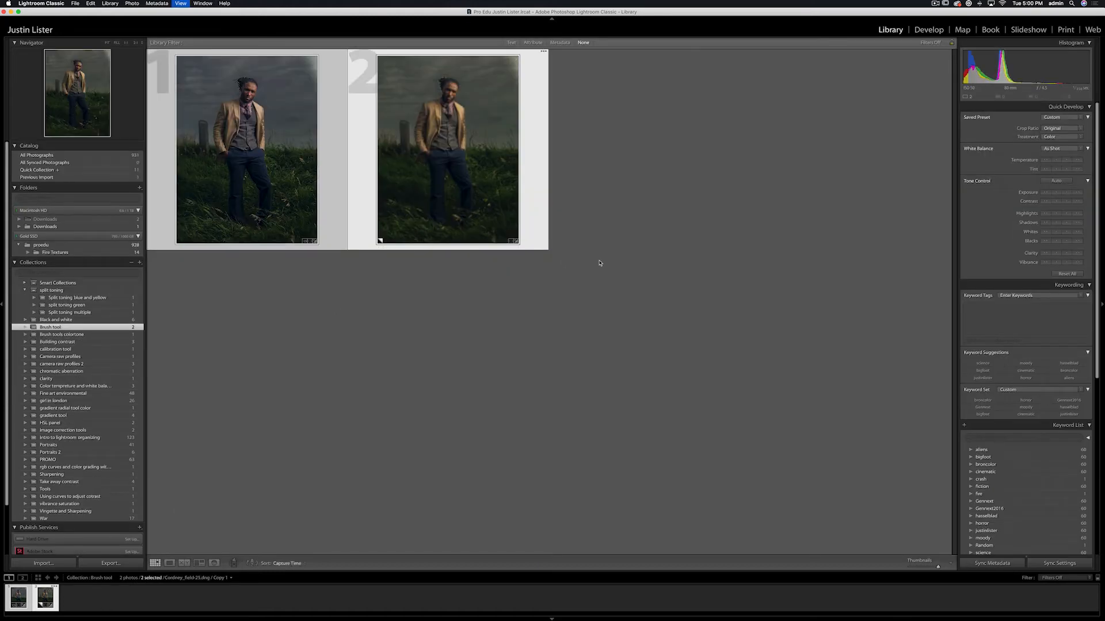
key(n)
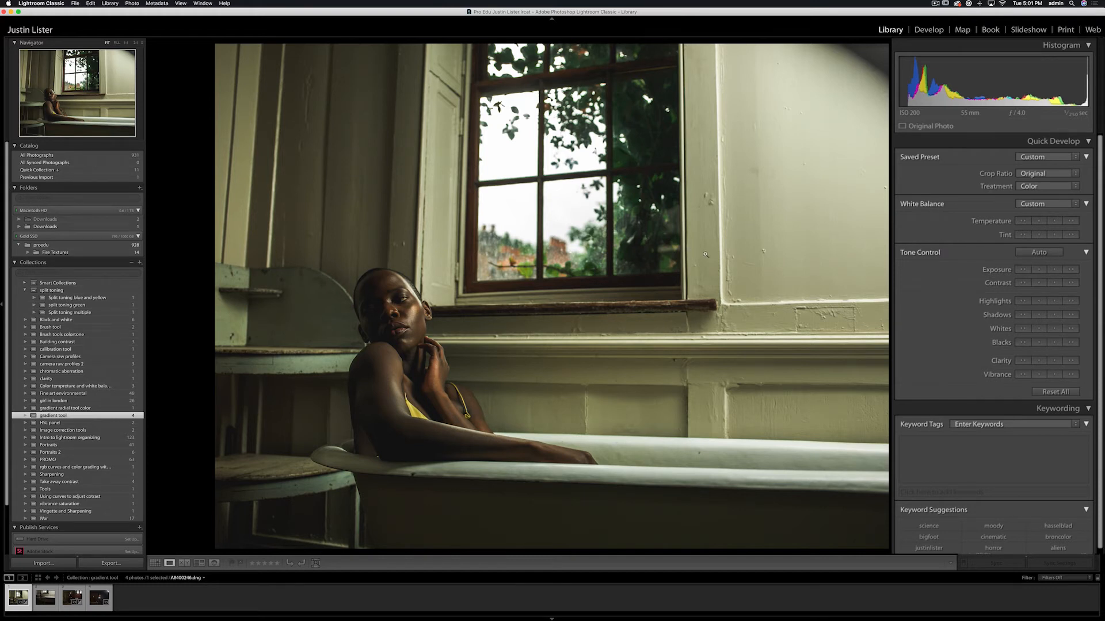
- Draw a graduated filter with only highlights at −100 diagonally down from the window in the bathtub photo, and narrow its transition
key(d)
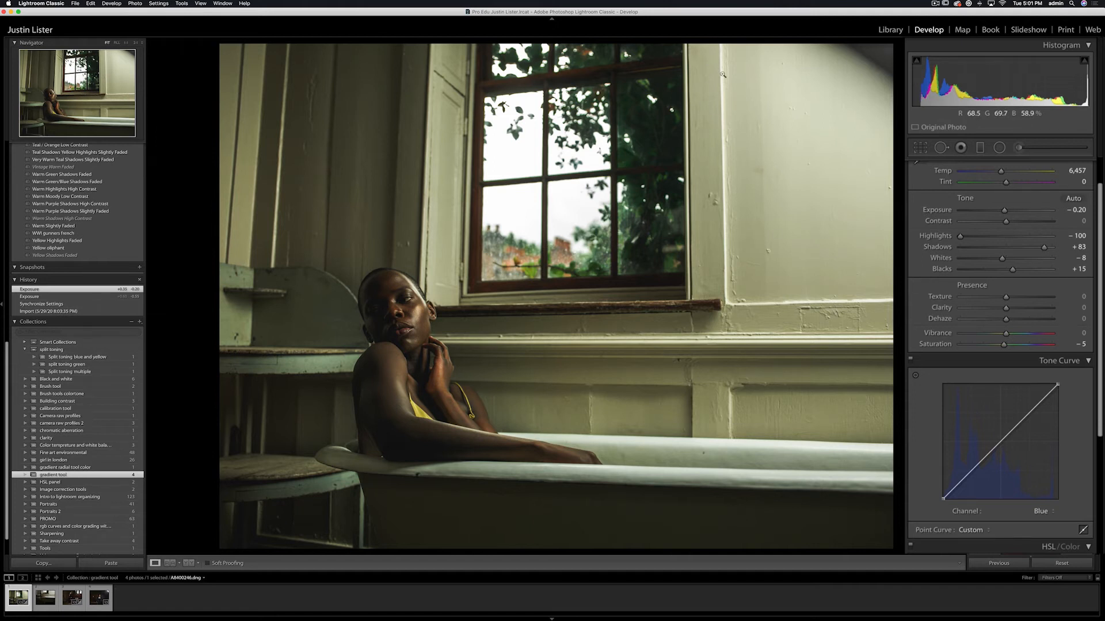
click(980, 148)
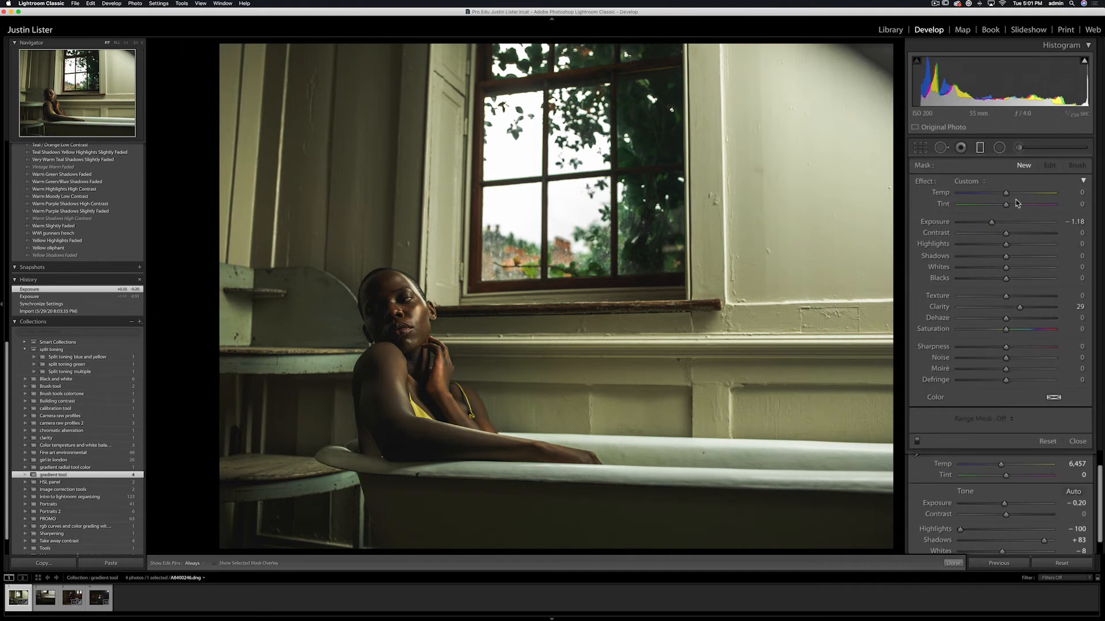
click(983, 183)
click(983, 232)
drag(1010, 245, 947, 248)
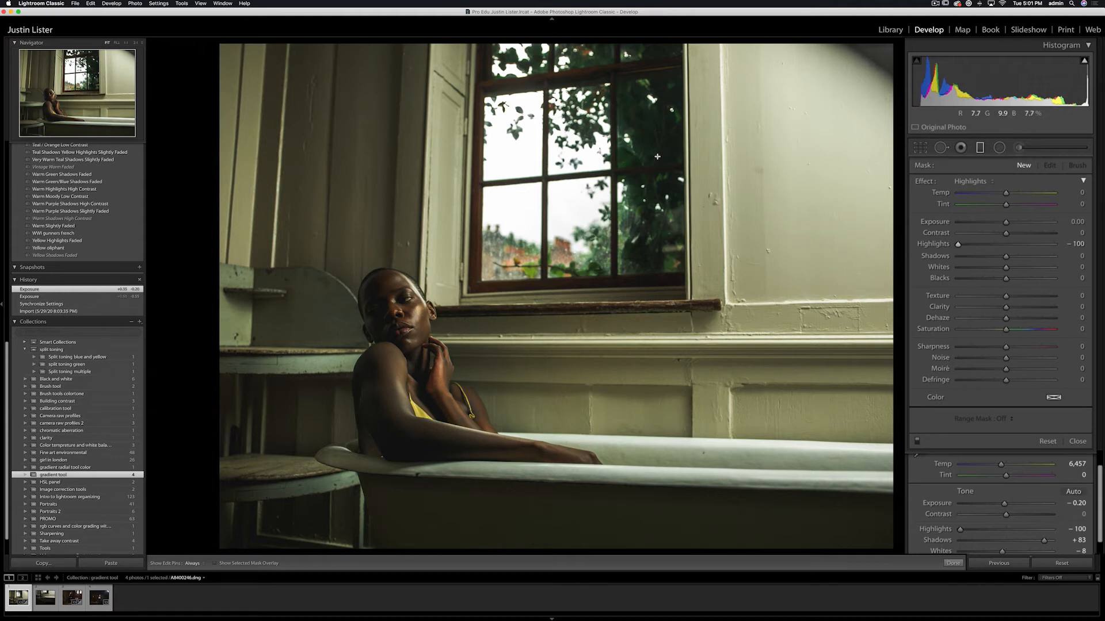
drag(657, 157, 566, 372)
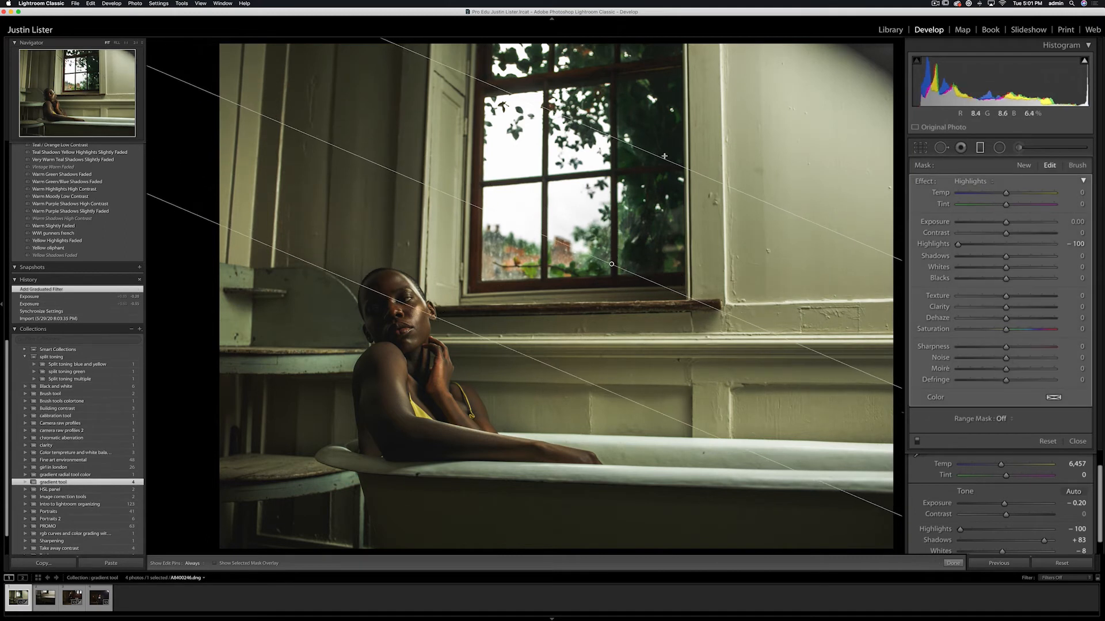
drag(666, 158, 618, 269)
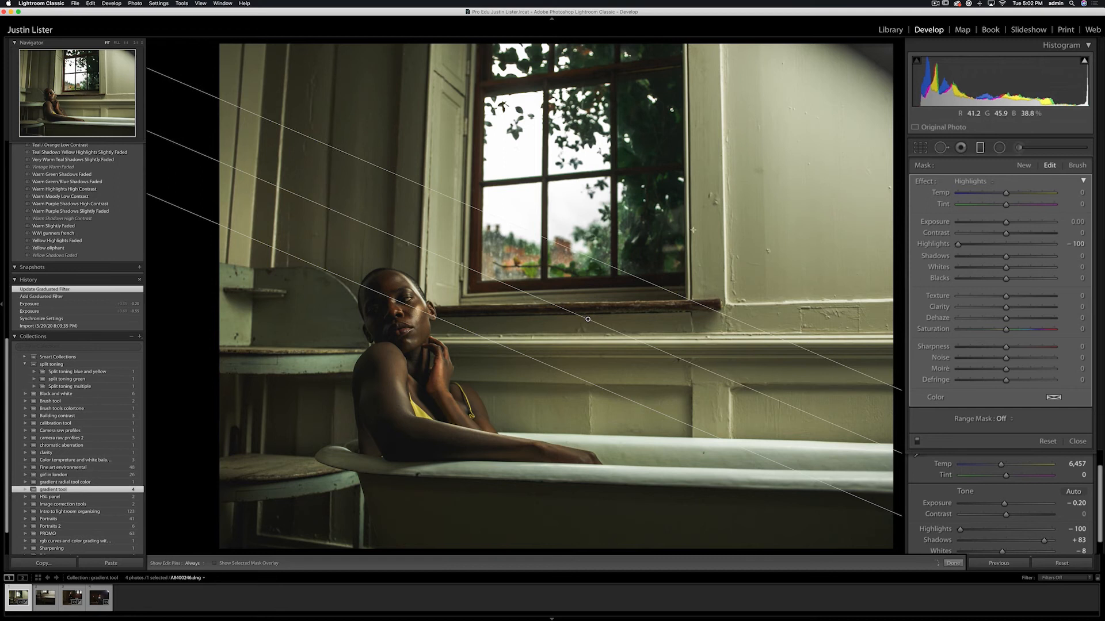
- Set the graduated filter's whites to −100 and extend its lower edge down over the bathtub
click(1006, 268)
drag(1007, 268, 940, 269)
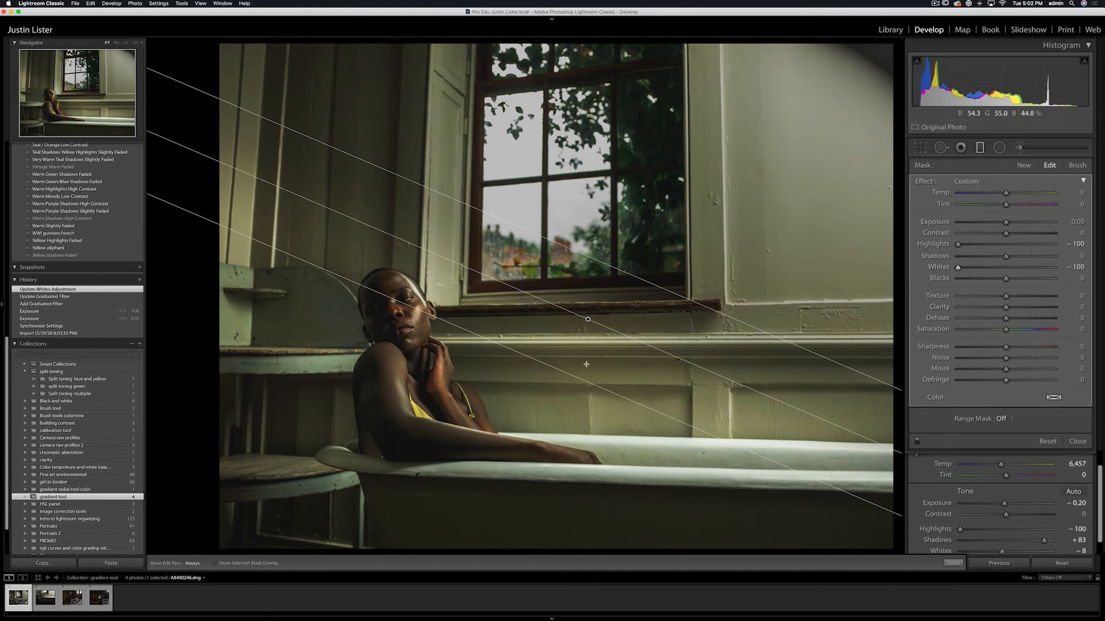
drag(558, 371, 555, 440)
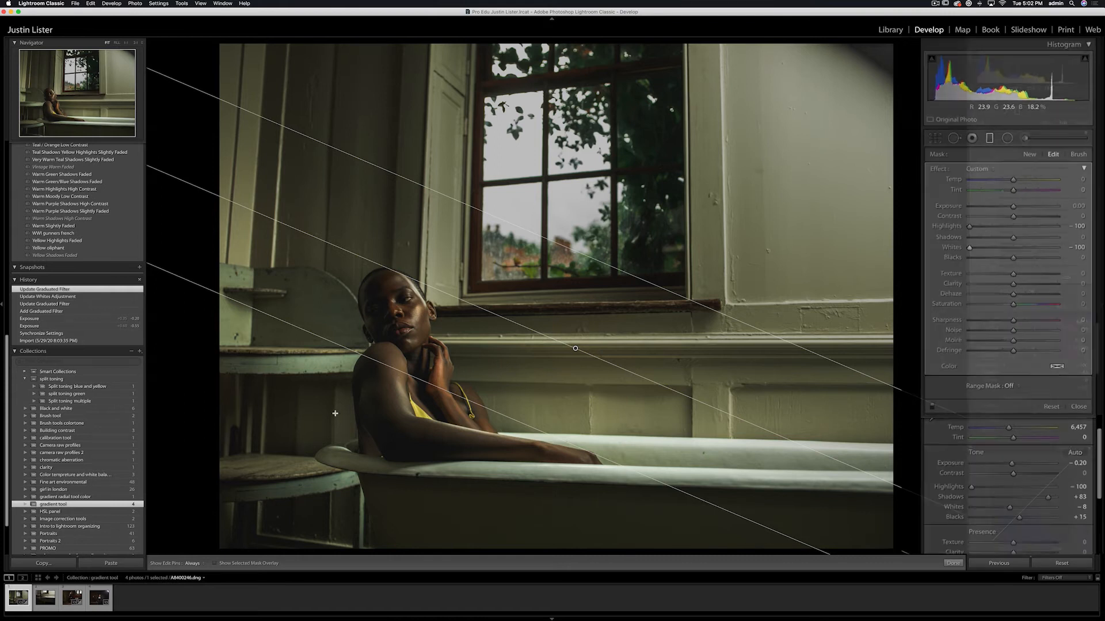
- Open the second bathtub photo of the gradient tool collection for developing
key(g)
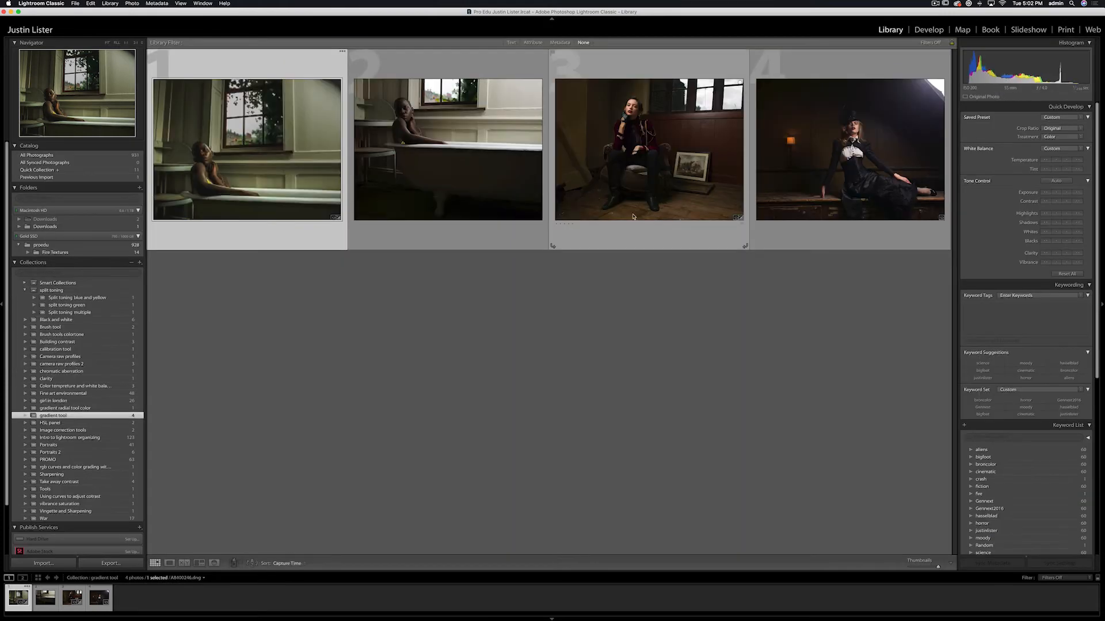
key(Right)
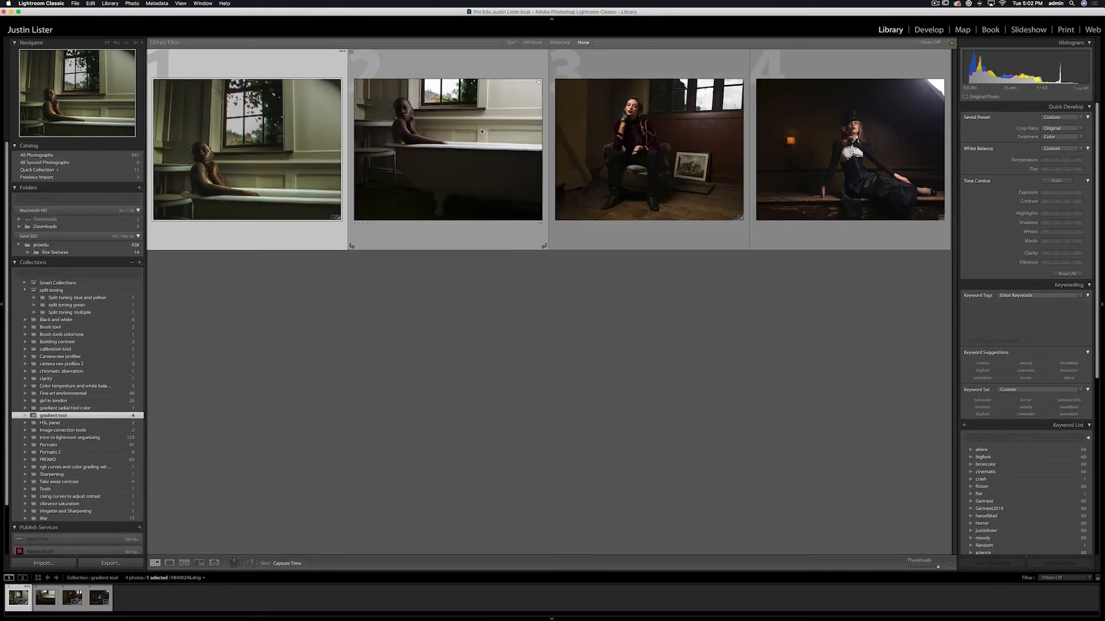
key(e)
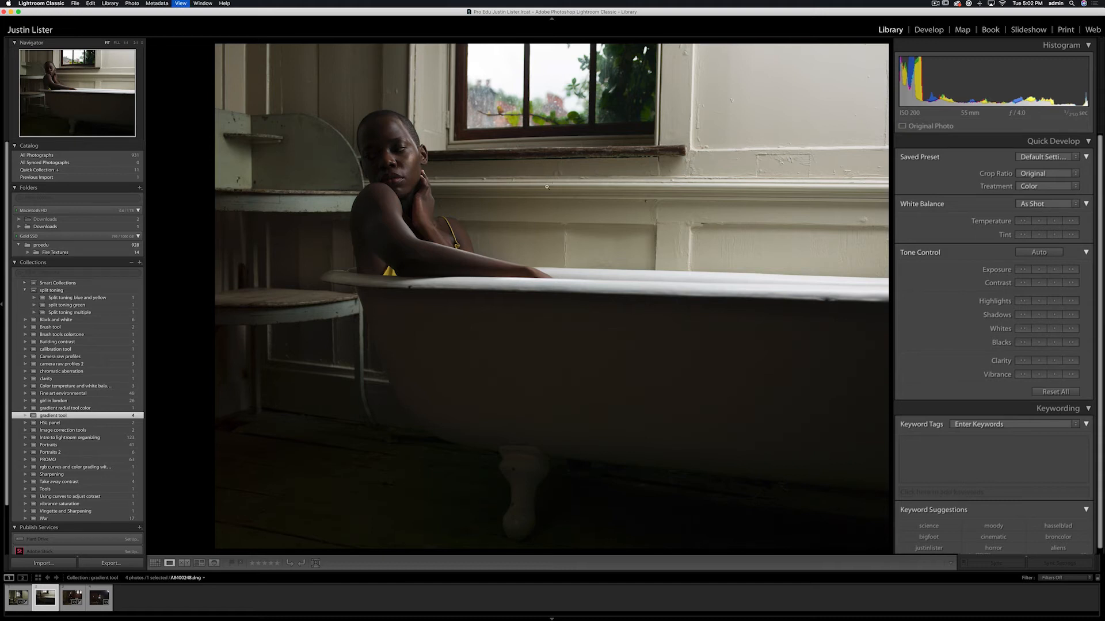
key(d)
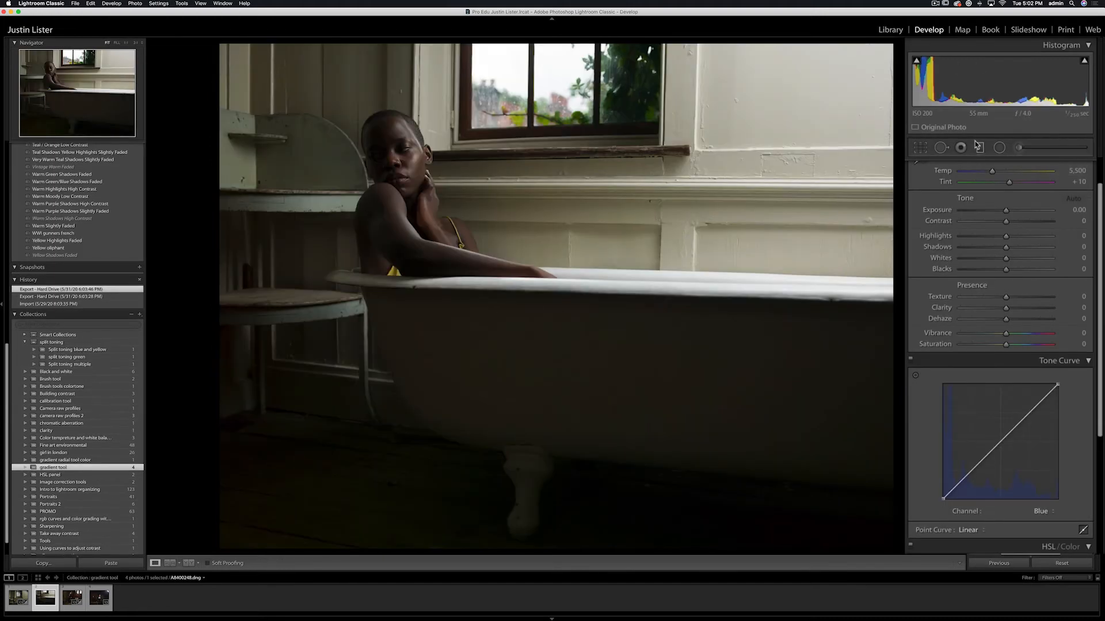
- Draw a graduated filter from the window down over the bathtub with highlights −100, whites −75 and shadows 71
click(979, 148)
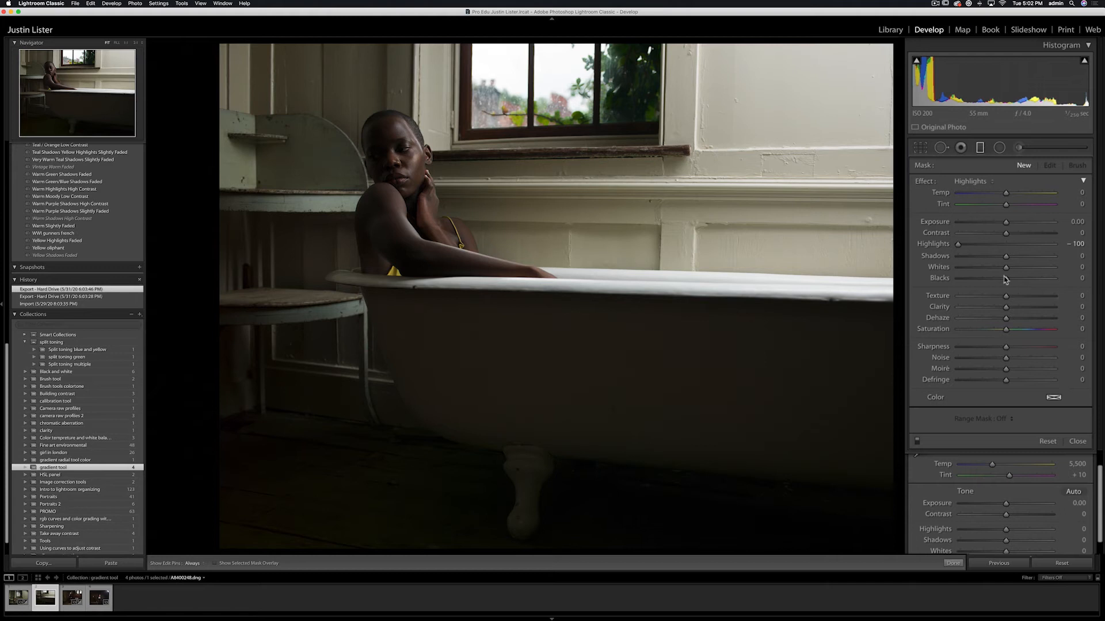
drag(1006, 267, 970, 267)
drag(589, 127, 555, 383)
mouse_move(562, 254)
mouse_down()
mouse_move(555, 275)
mouse_move(566, 262)
mouse_up()
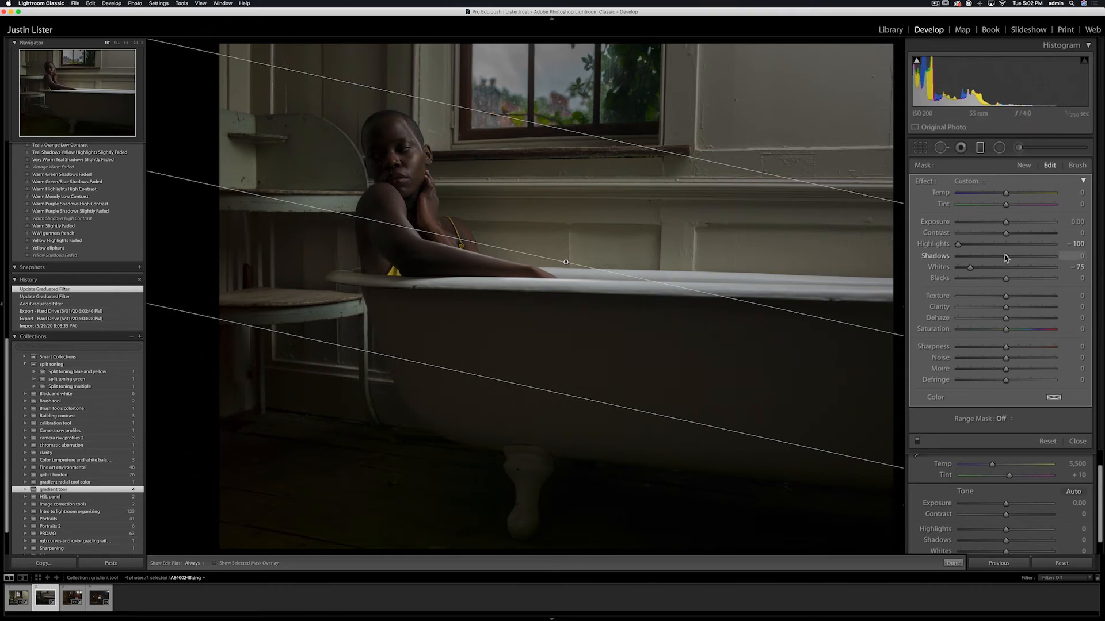
drag(1006, 259, 1043, 258)
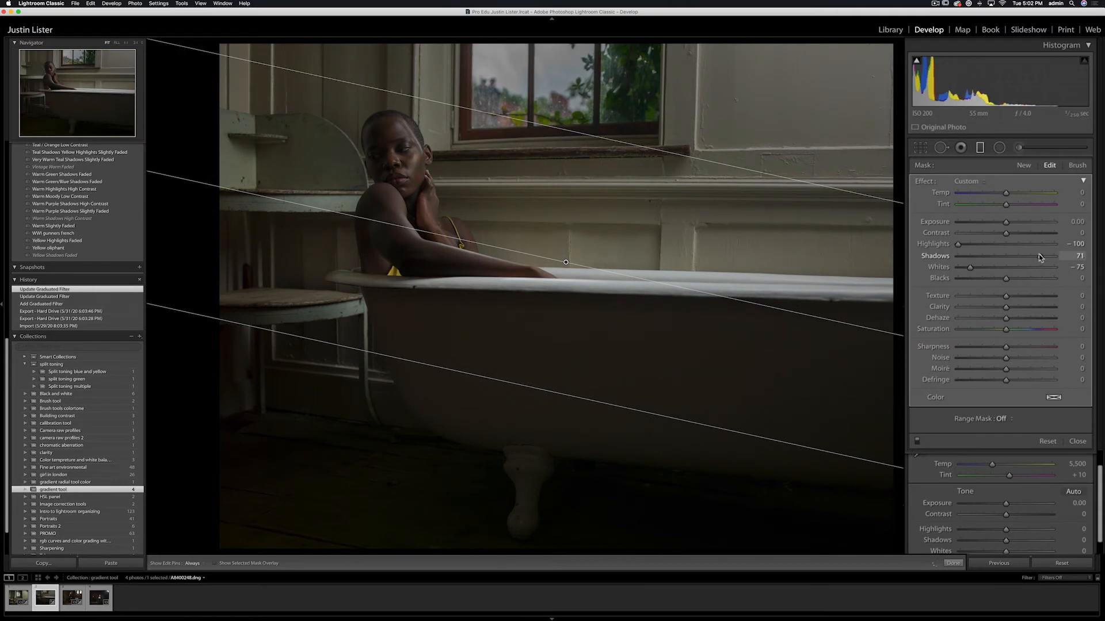
drag(1040, 257, 1039, 258)
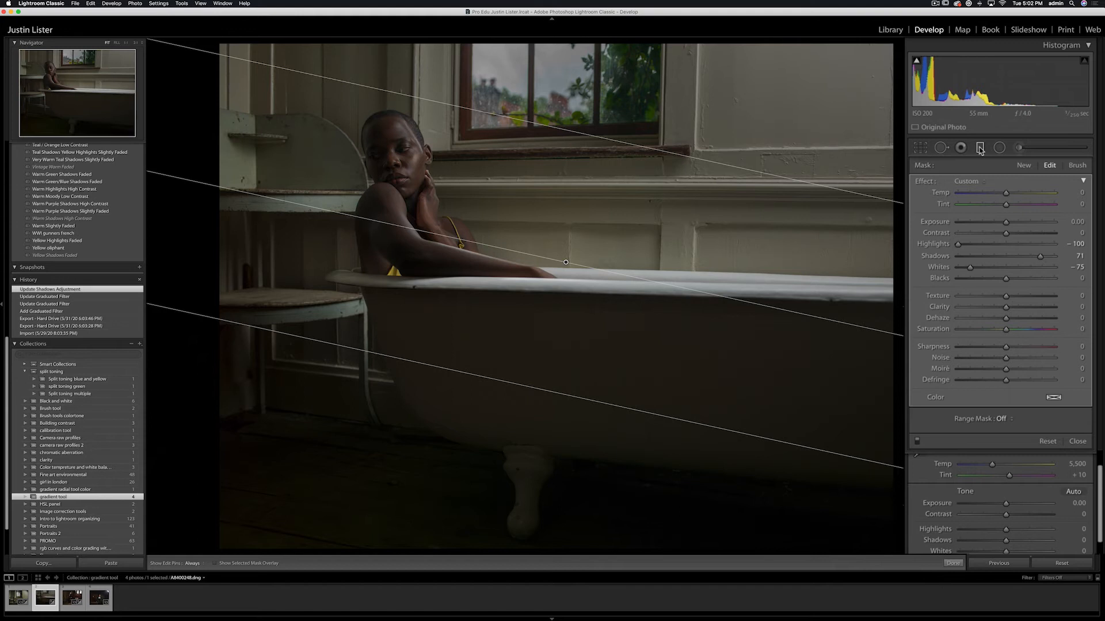
- Delete the graduated filter and undo the deletion
key(Delete)
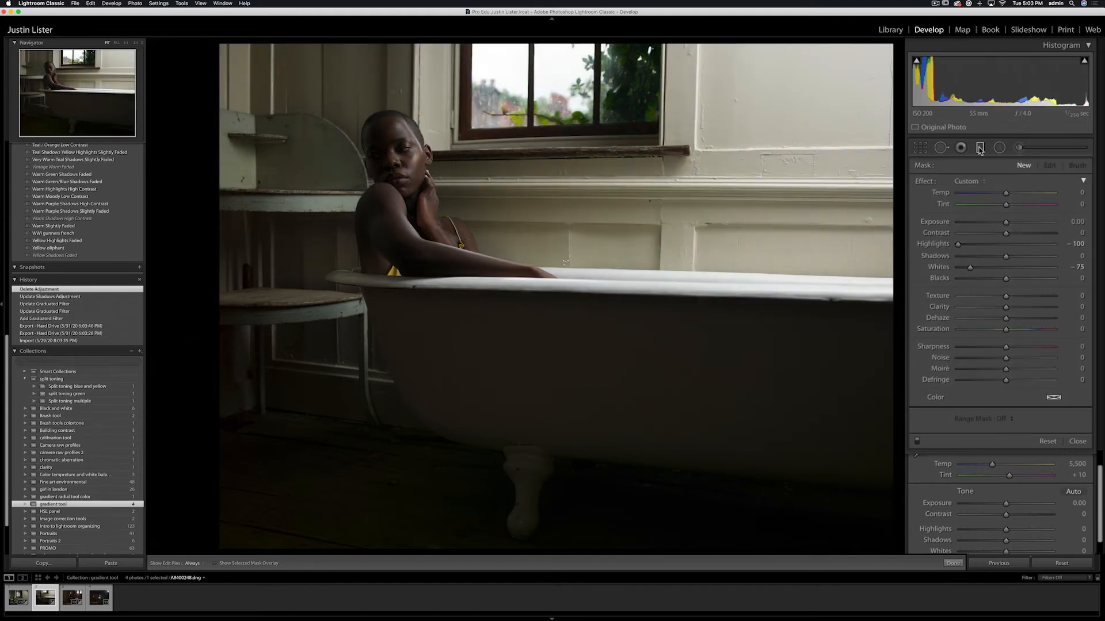
key(super+z)
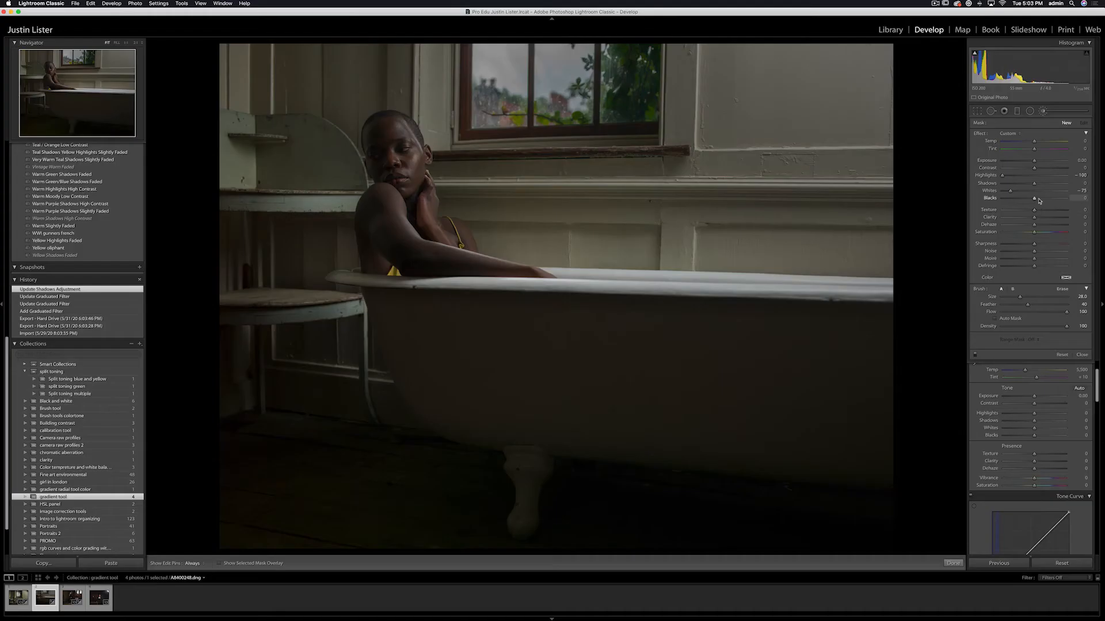
- Close the local adjustment tool and make the photo's overall colour temperature slightly warmer
click(1042, 110)
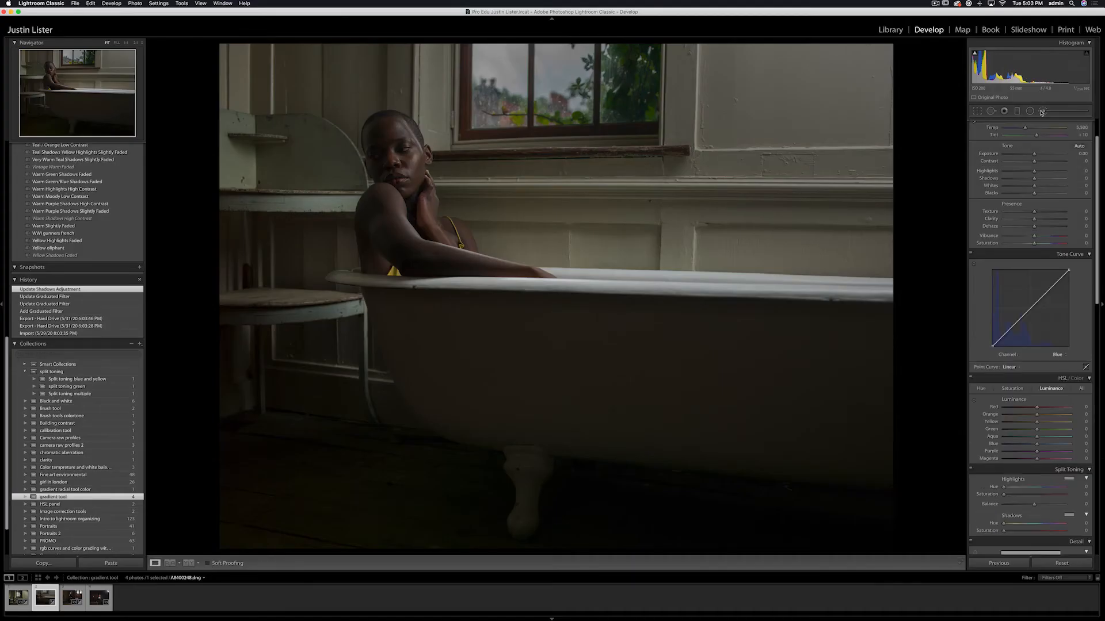
scroll(1038, 149, up, 2)
drag(1026, 164, 1029, 164)
- Add two points to the Green channel's tone curve, raising the shadows slightly and lowering the brighter tones slightly
scroll(1033, 190, down, 6)
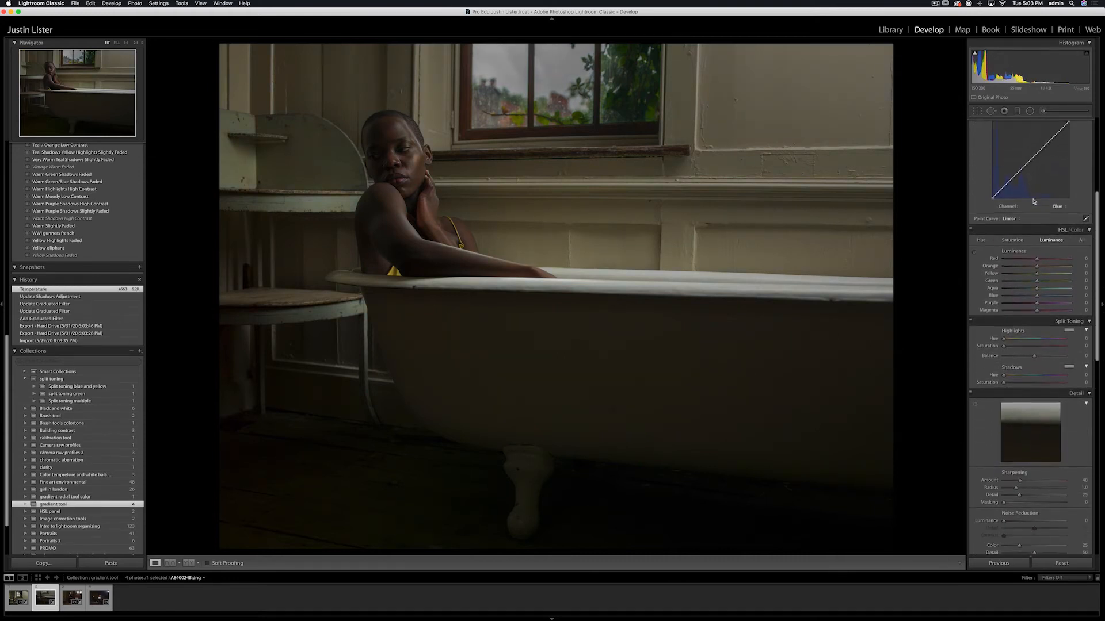
scroll(1034, 201, down, 2)
click(1058, 188)
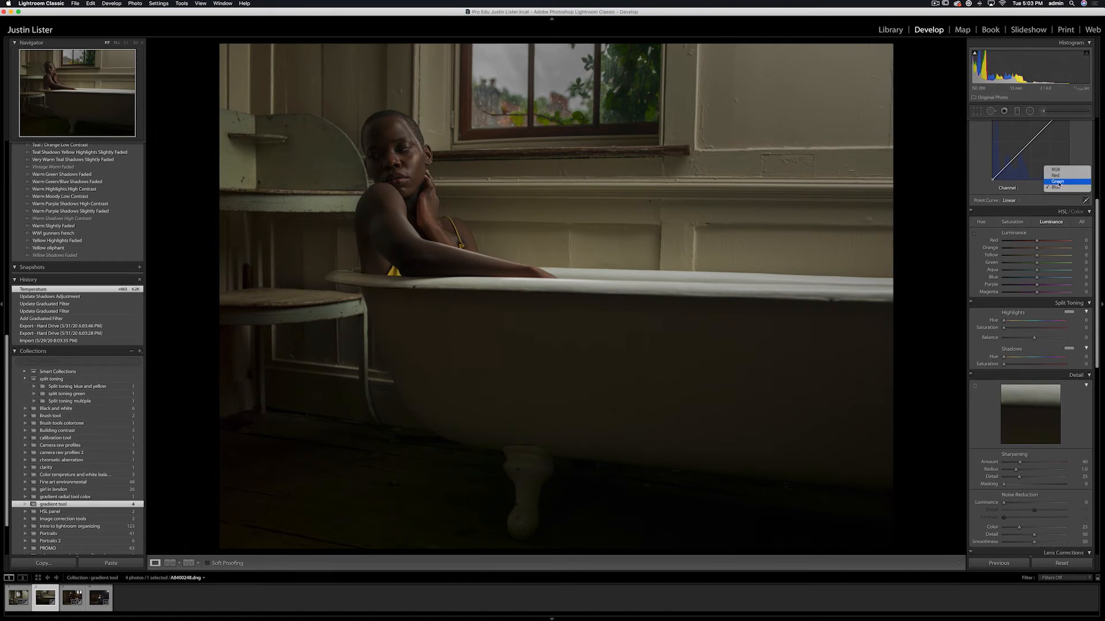
click(1044, 180)
drag(1002, 169, 1002, 168)
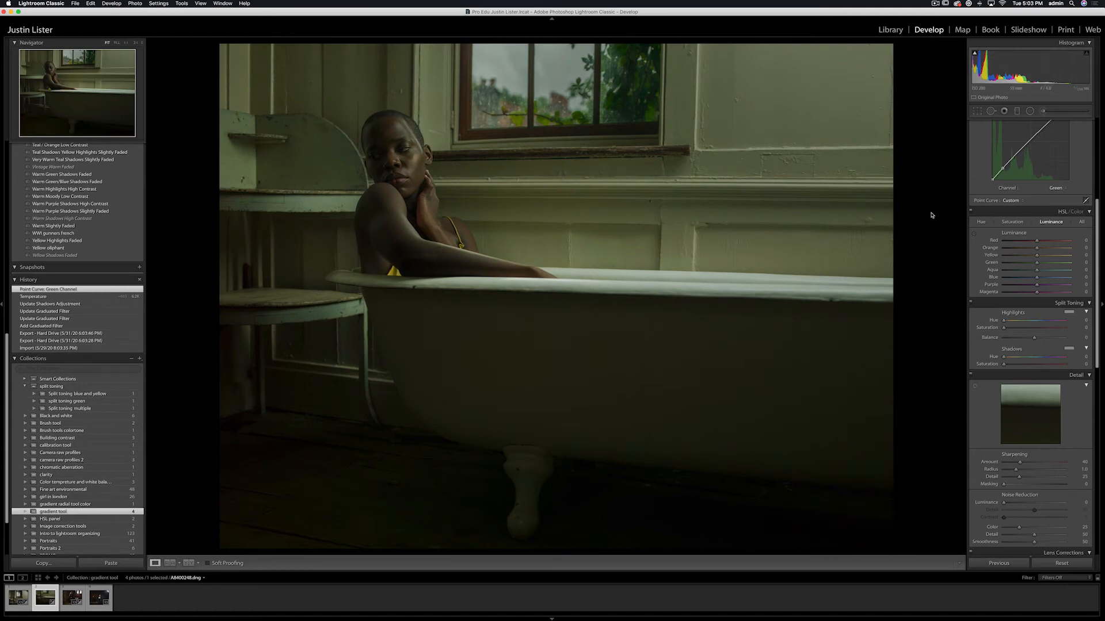
drag(1027, 144, 1029, 147)
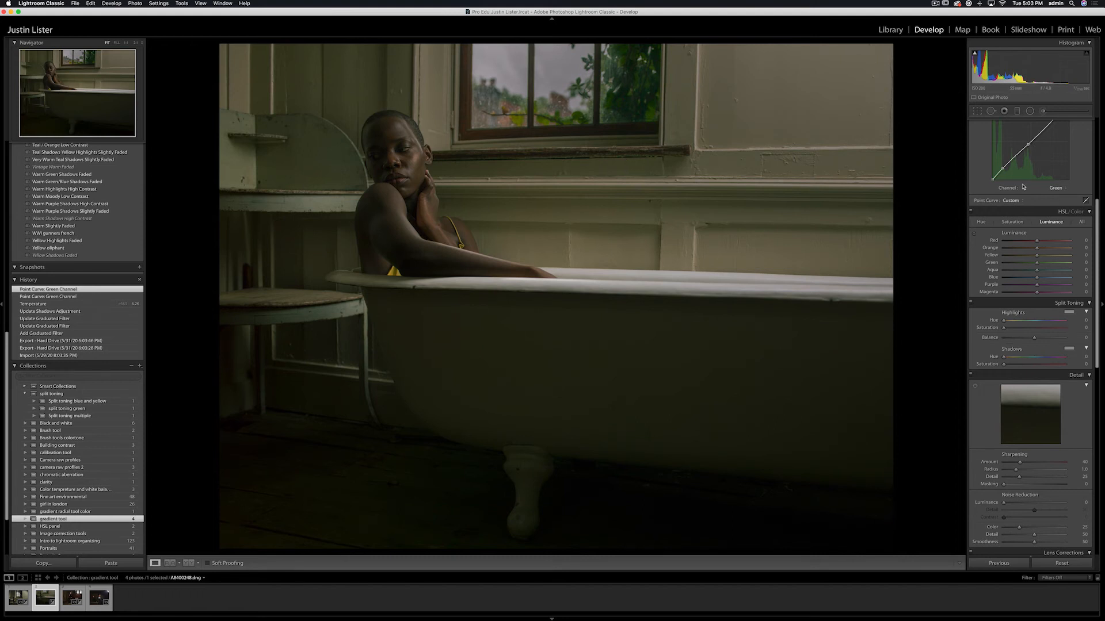
scroll(1022, 264, up, 5)
drag(1034, 260, 1043, 261)
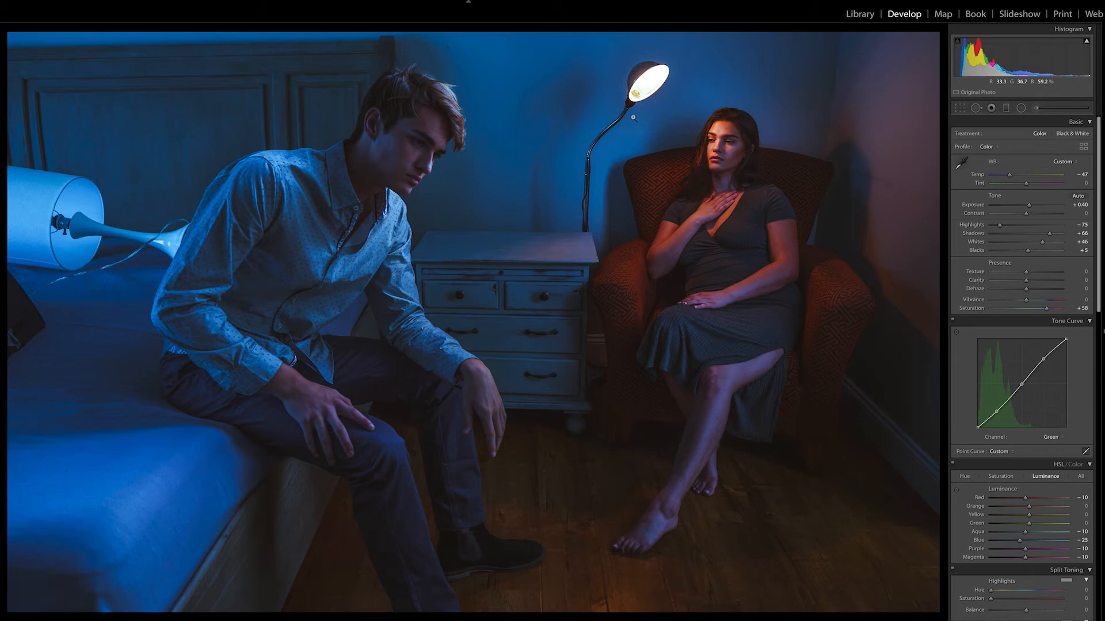
- Set up a new radial filter from the Color preset with a yellow tint (hue 49, saturation 64) and highlights −100
scroll(1022, 109, up, 1)
click(1021, 108)
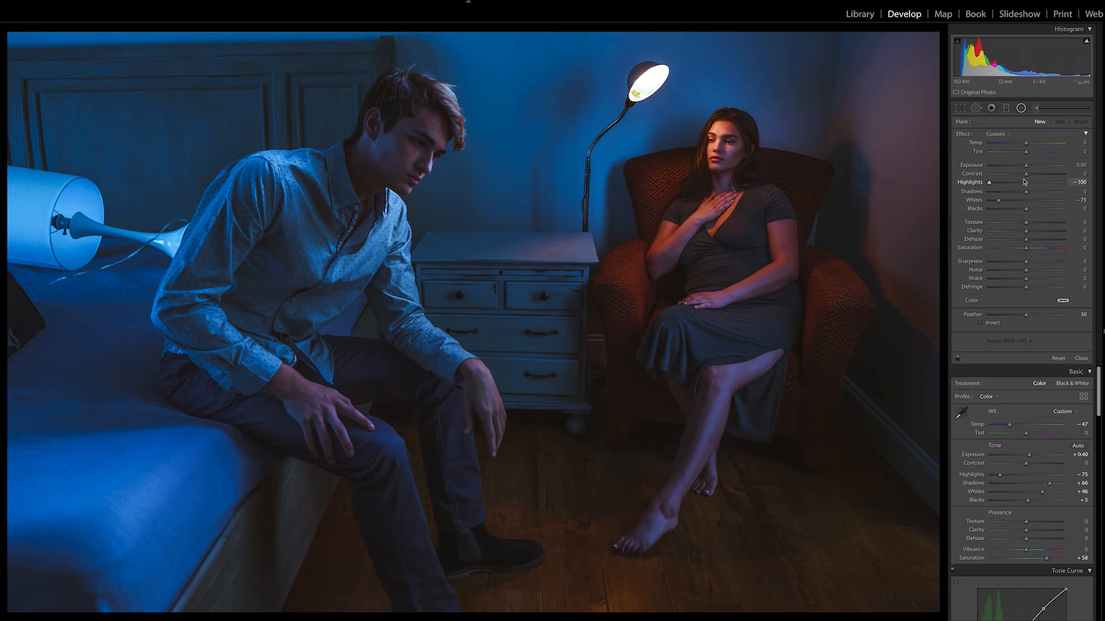
click(999, 134)
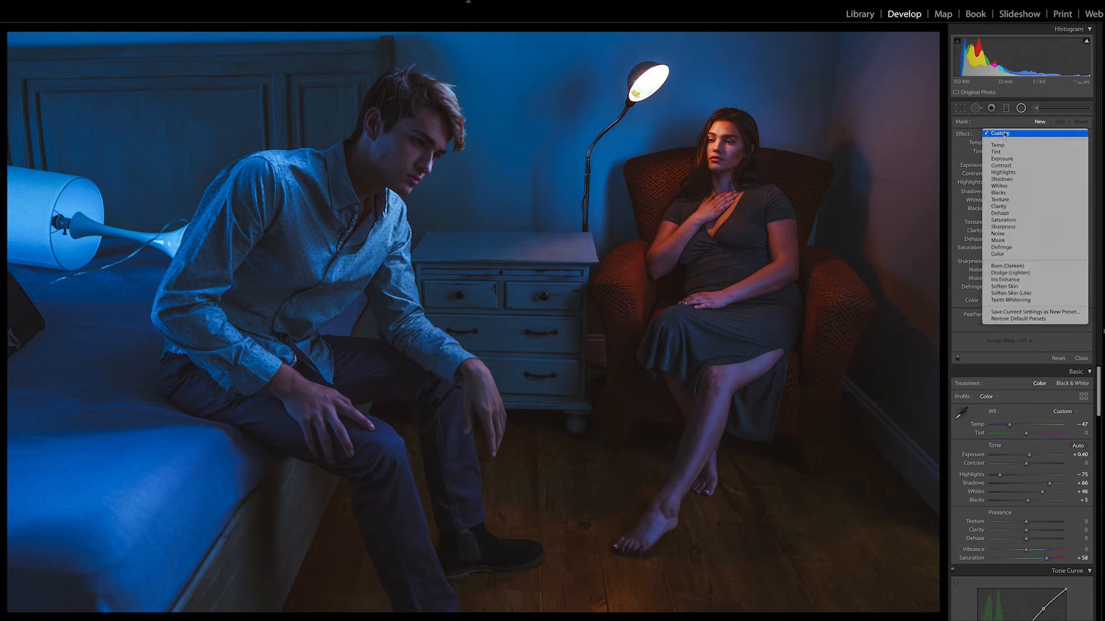
click(1025, 255)
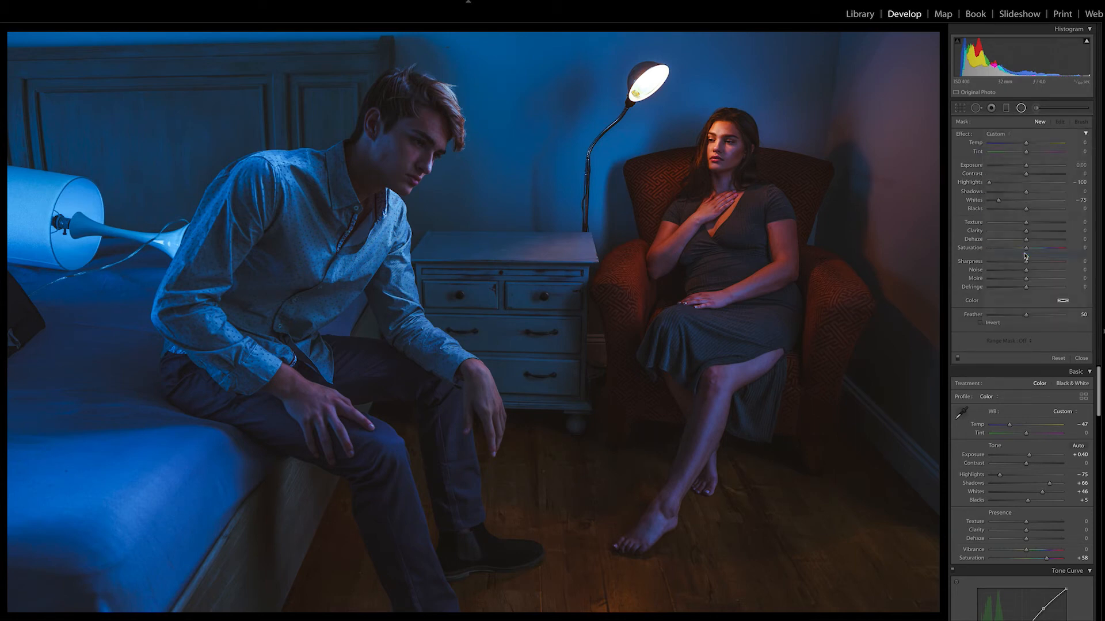
click(1062, 301)
click(912, 314)
drag(912, 315, 909, 313)
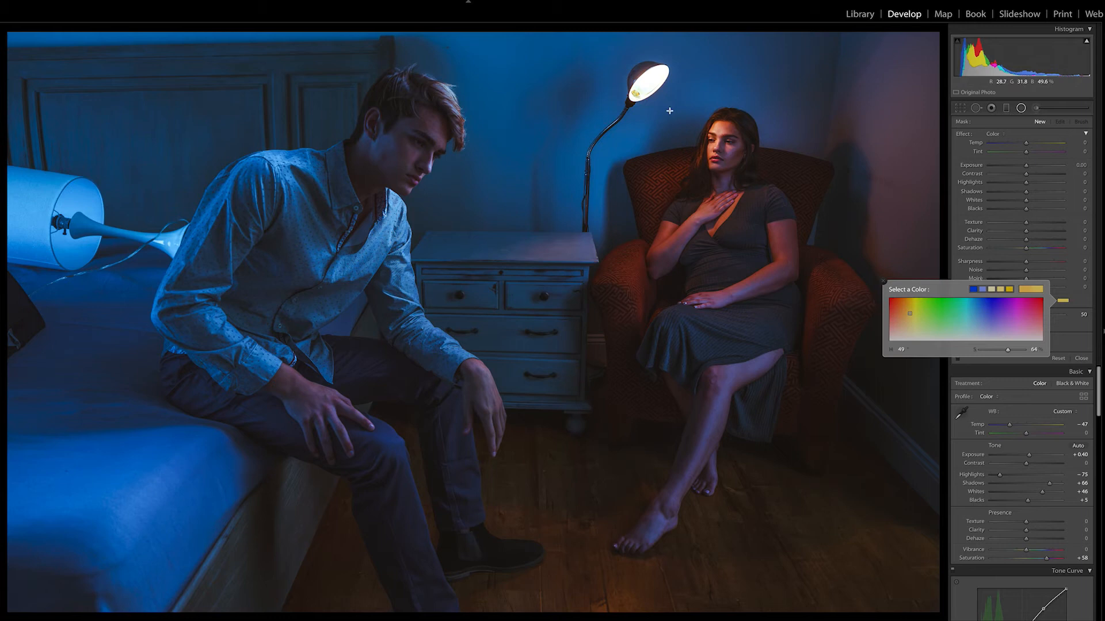
drag(1027, 183, 981, 183)
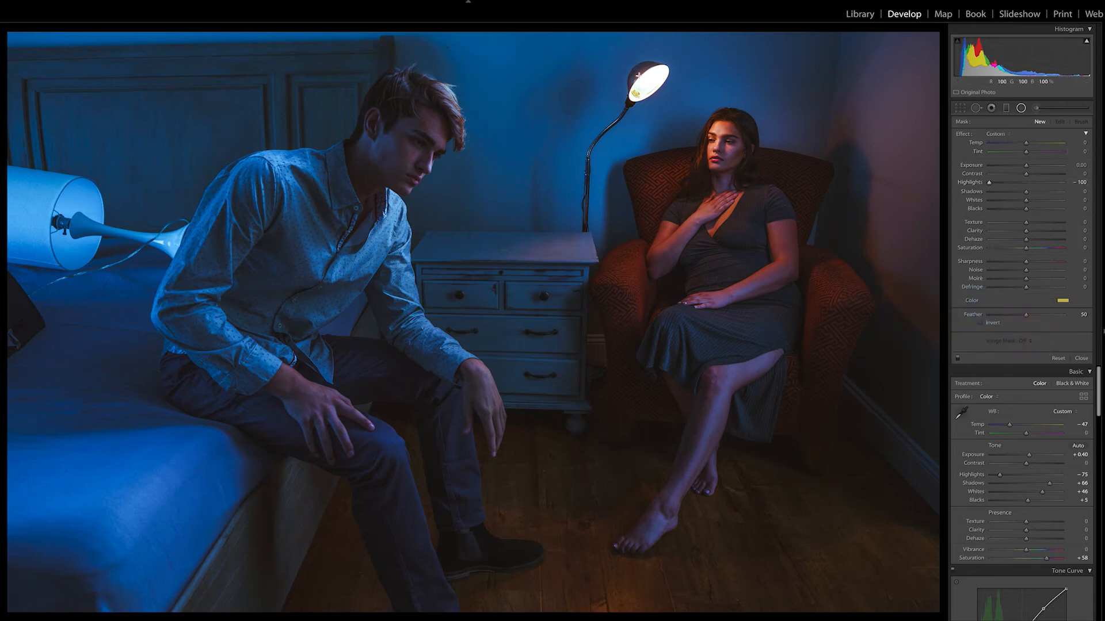
- Draw a radial filter centred on the lit lamp, invert it to affect the inside, and enlarge it to reach the woman's face
drag(647, 81, 723, 153)
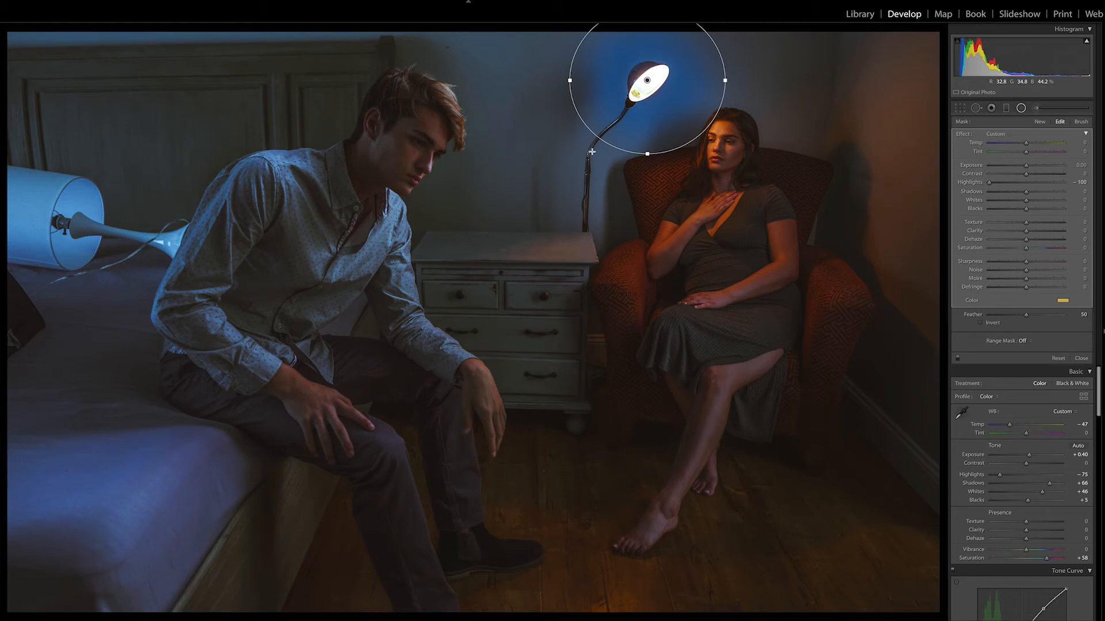
click(981, 324)
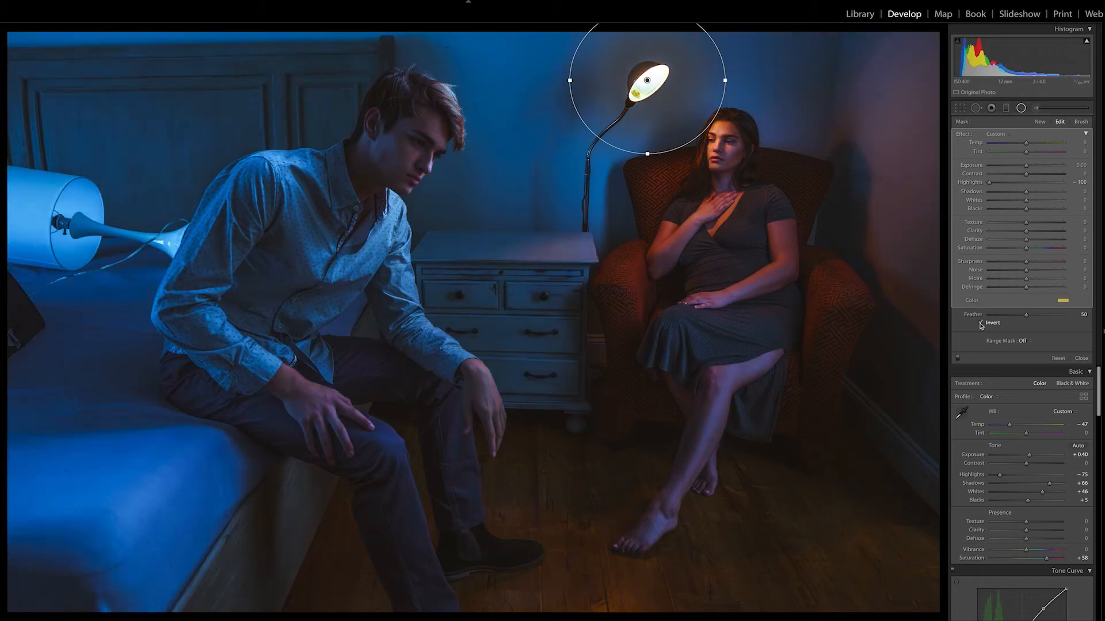
drag(647, 154, 648, 190)
drag(725, 82, 760, 81)
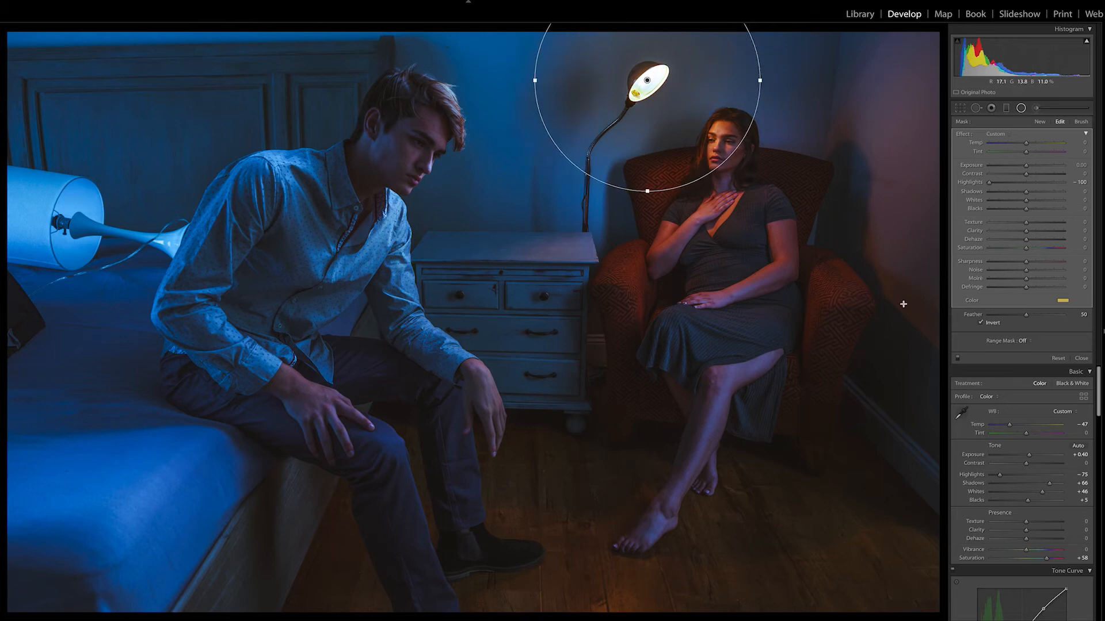
- Shift the lamp filter's colour tint to a greener yellow and fine-tune its whites around −22
drag(1023, 203, 1022, 204)
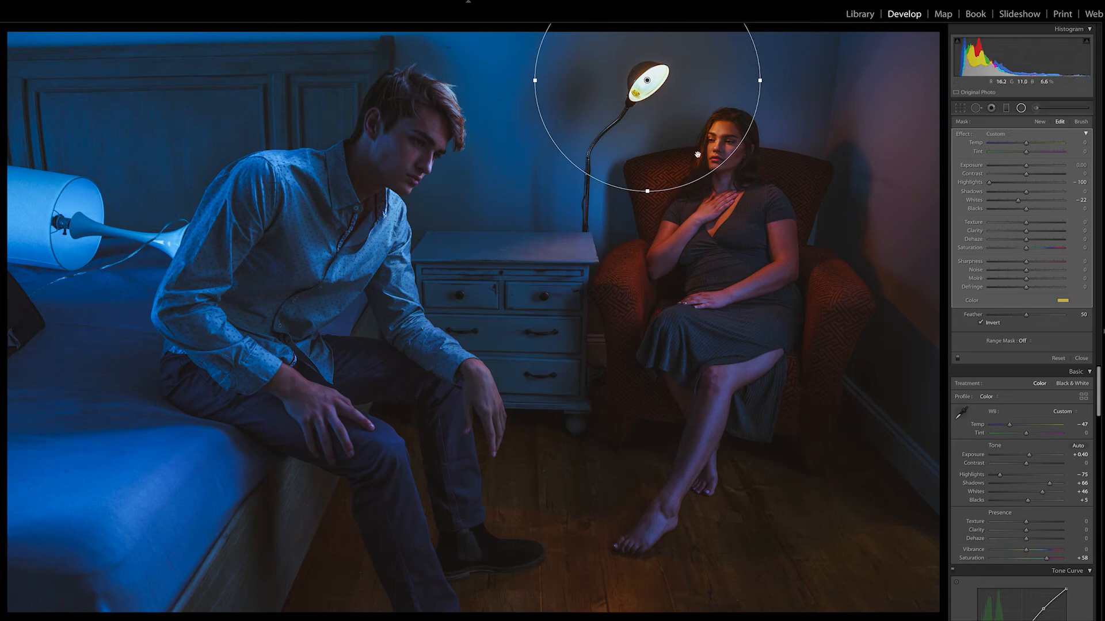
click(1063, 300)
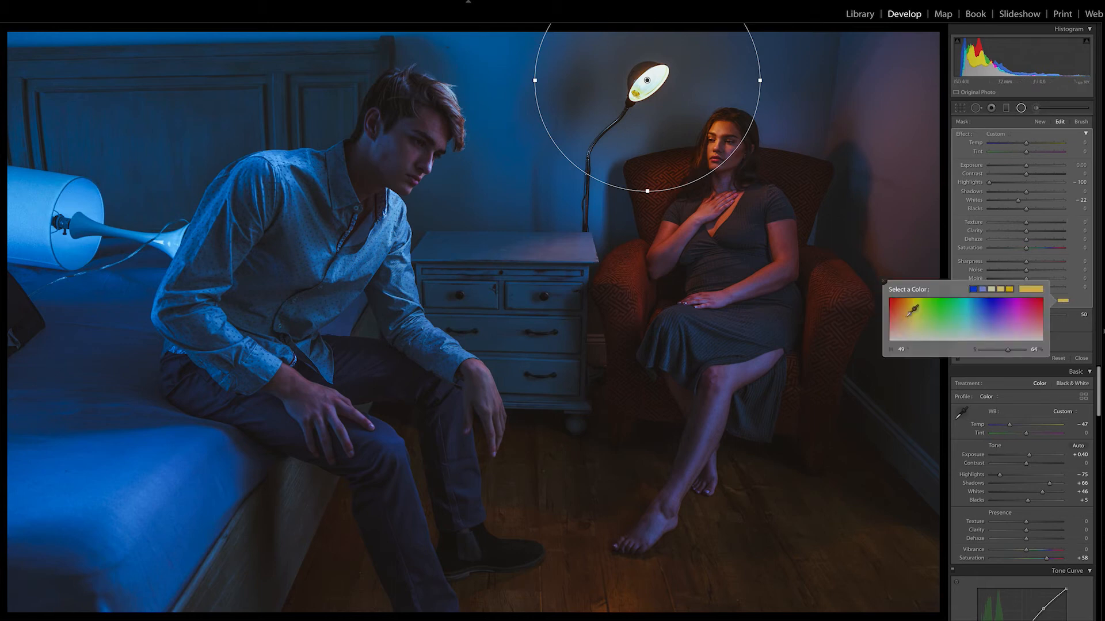
drag(916, 308, 915, 311)
drag(917, 309, 916, 307)
click(884, 282)
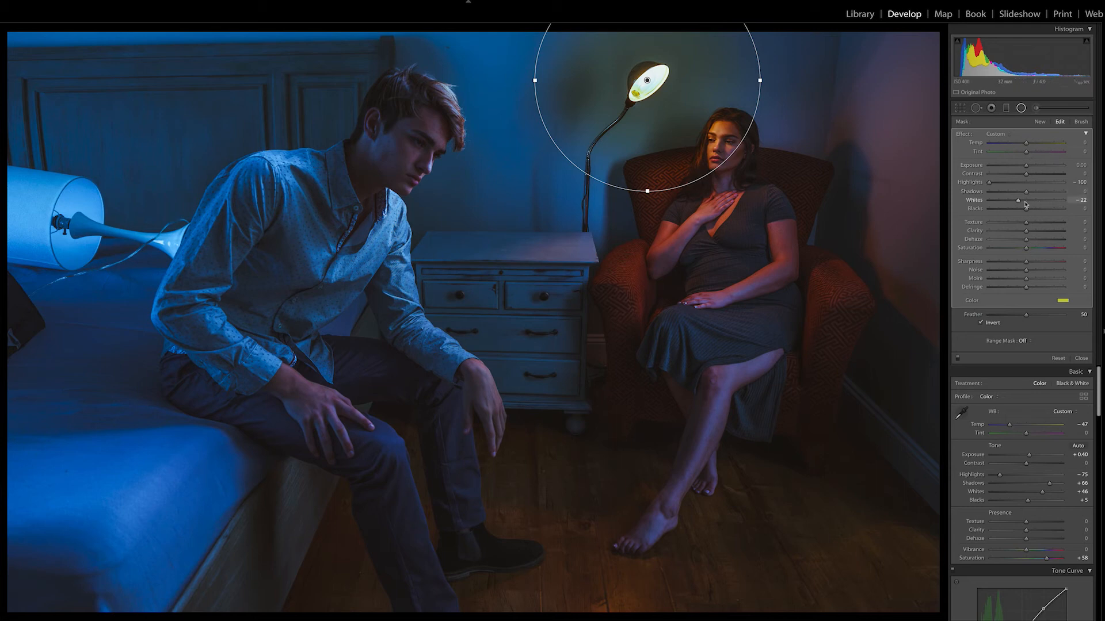
drag(1022, 203, 1031, 206)
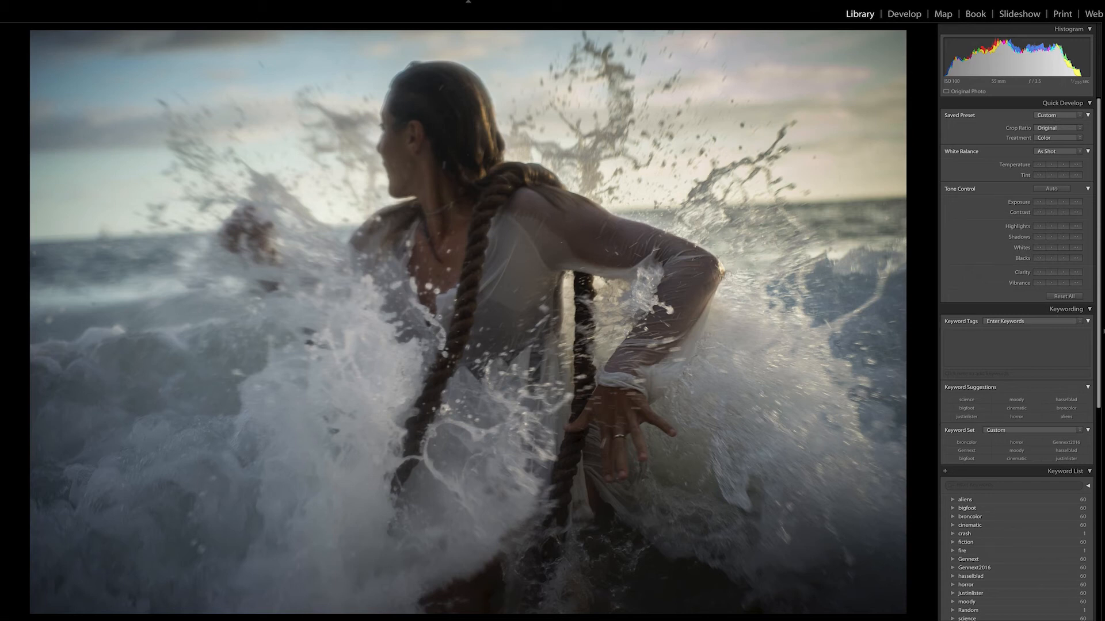
- Open the ocean wave photo for developing and set up an adjustment brush with an orange tint (hue 36, saturation 52) and highlights −2
key(d)
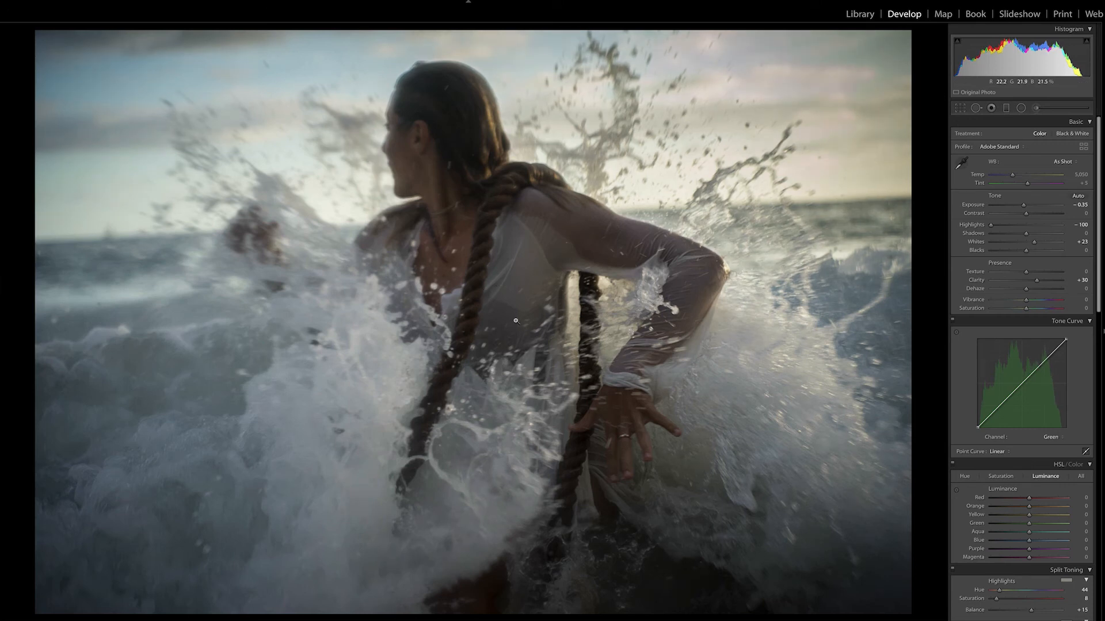
click(1036, 108)
click(1066, 302)
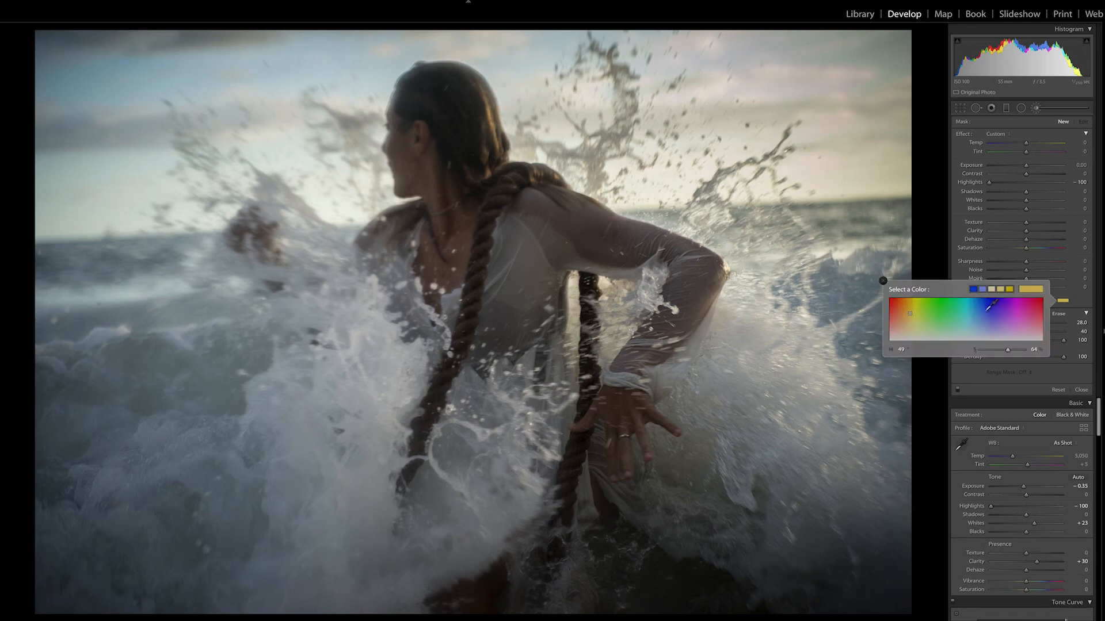
drag(906, 317, 905, 318)
click(883, 282)
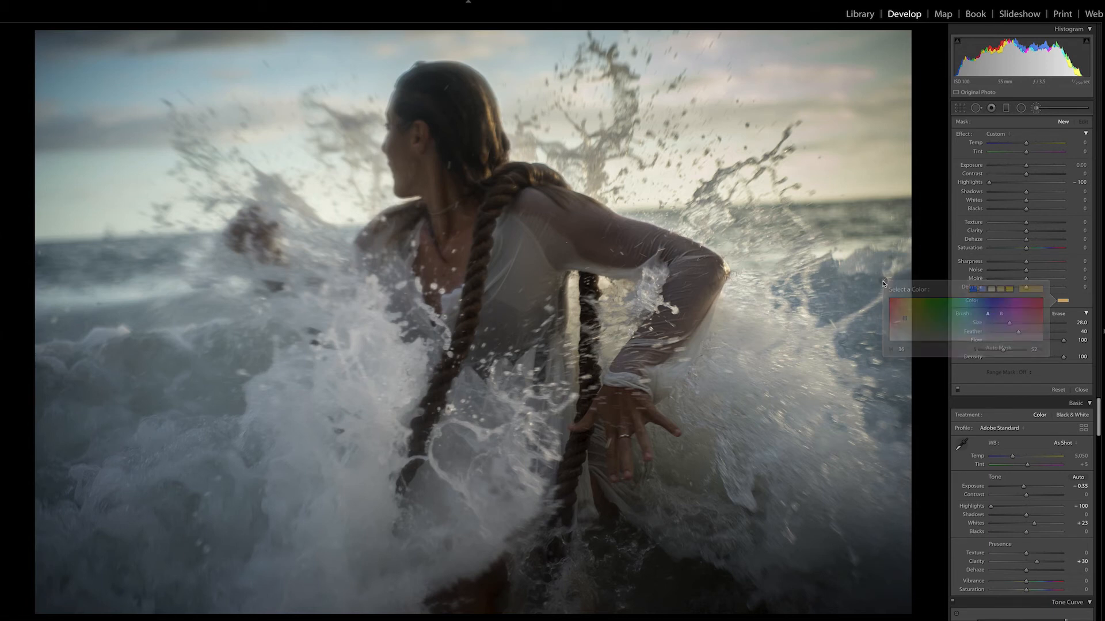
click(1025, 183)
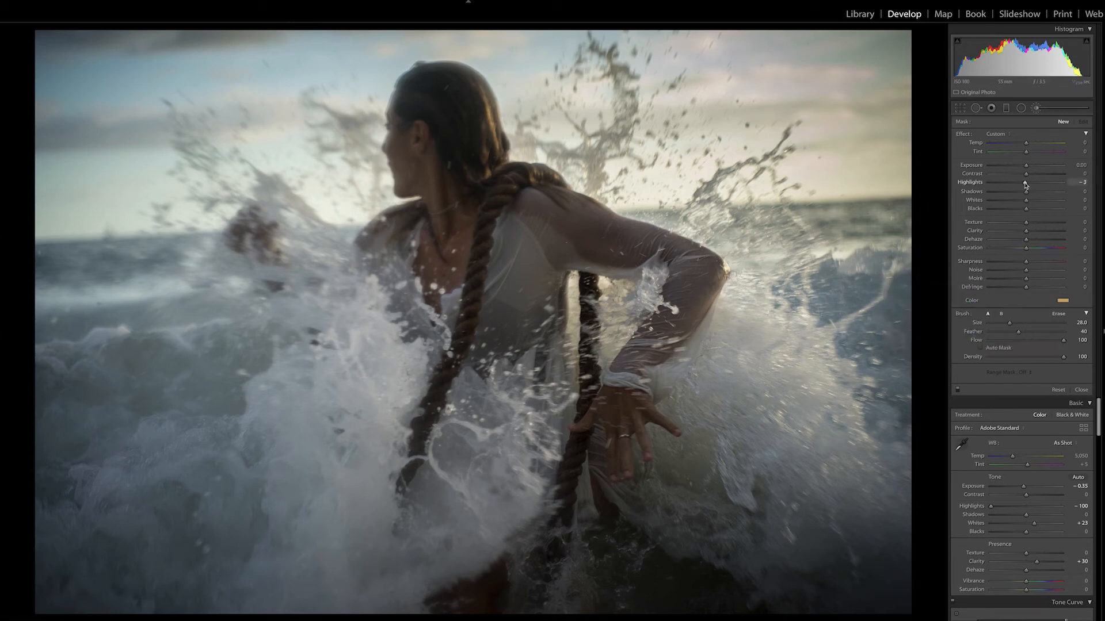
- Paint the warm tint over the woman's body, arm, dress and both ropes, using smaller brush sizes for the narrow areas
scroll(569, 246, down, 2)
mouse_move(569, 246)
mouse_down()
mouse_move(525, 230)
mouse_move(518, 349)
mouse_move(524, 244)
mouse_move(512, 234)
mouse_move(473, 285)
mouse_move(412, 245)
mouse_move(395, 267)
mouse_move(430, 125)
mouse_move(469, 292)
mouse_move(510, 358)
mouse_move(435, 270)
mouse_move(471, 289)
mouse_up()
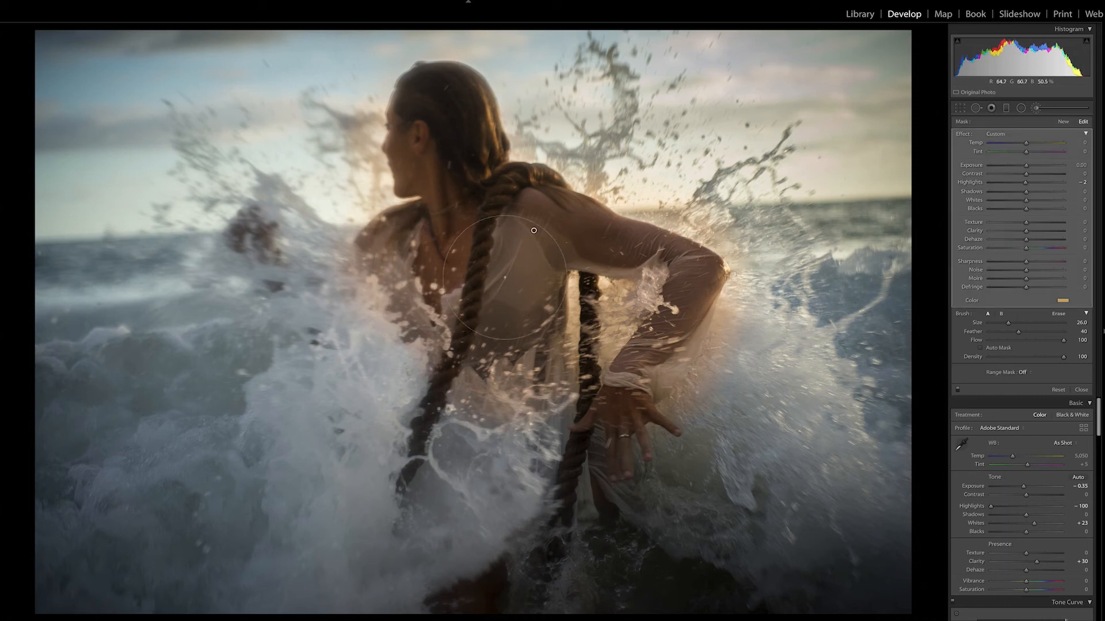
scroll(530, 339, down, 7)
scroll(446, 374, down, 1)
key(z)
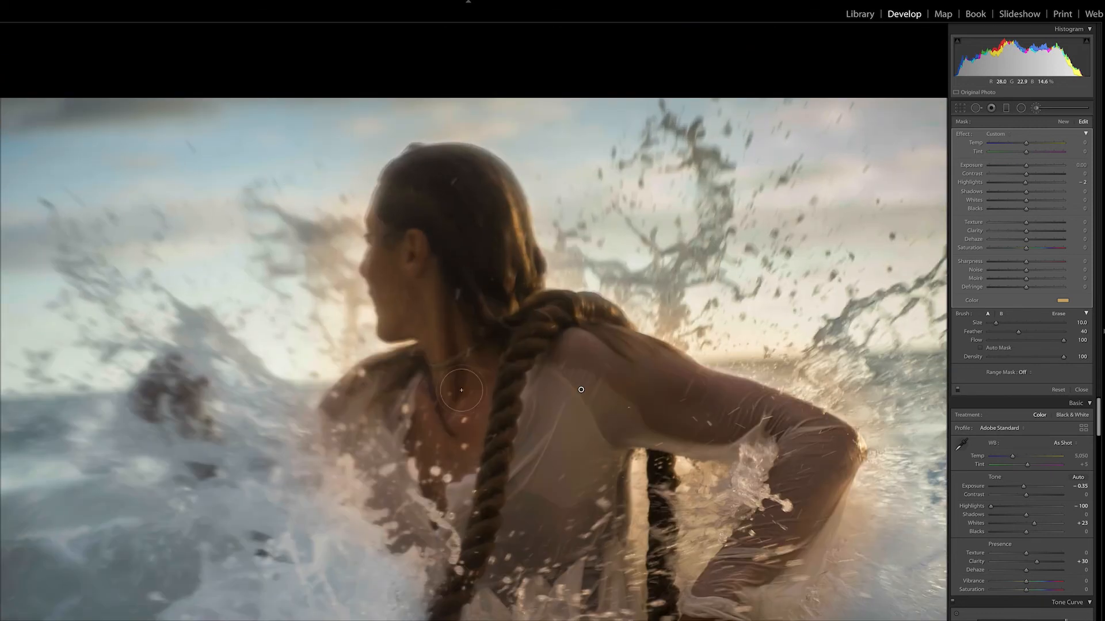
drag(446, 373, 490, 240)
scroll(491, 240, down, 2)
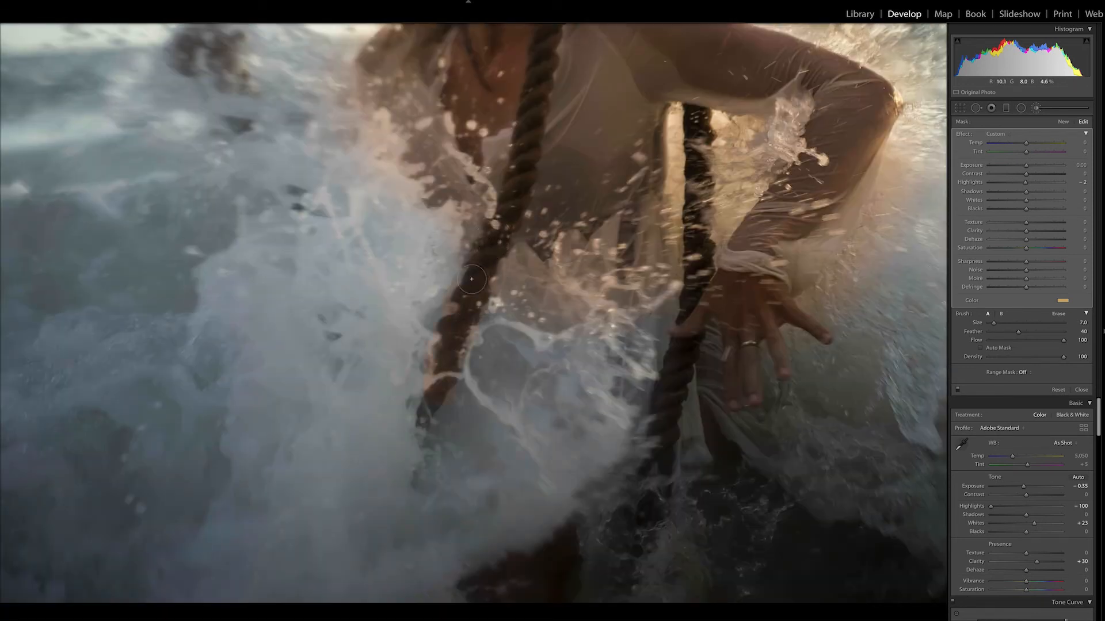
key(z)
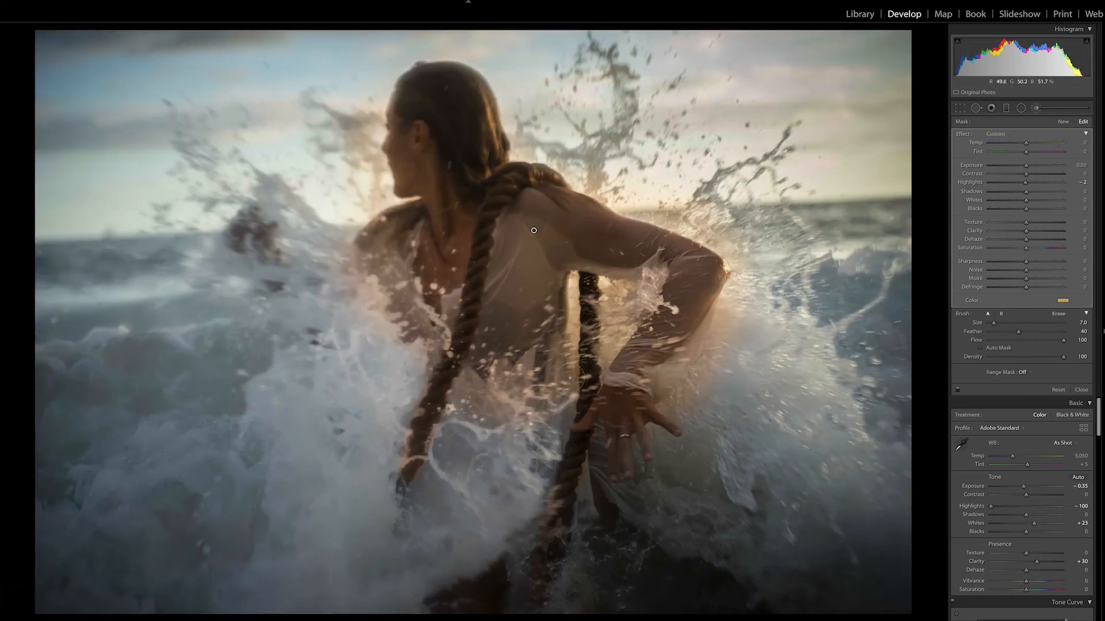
- Add a Color range mask to the warm brush adjustment and sample the dress and the shoulder skin
click(1027, 373)
click(1030, 378)
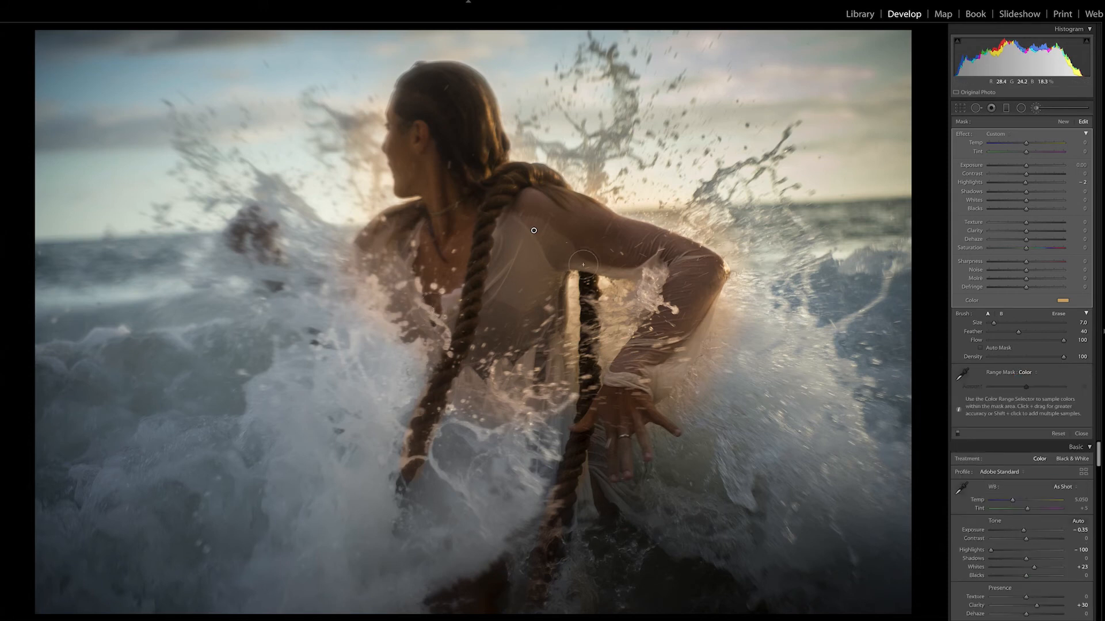
click(962, 374)
click(535, 256)
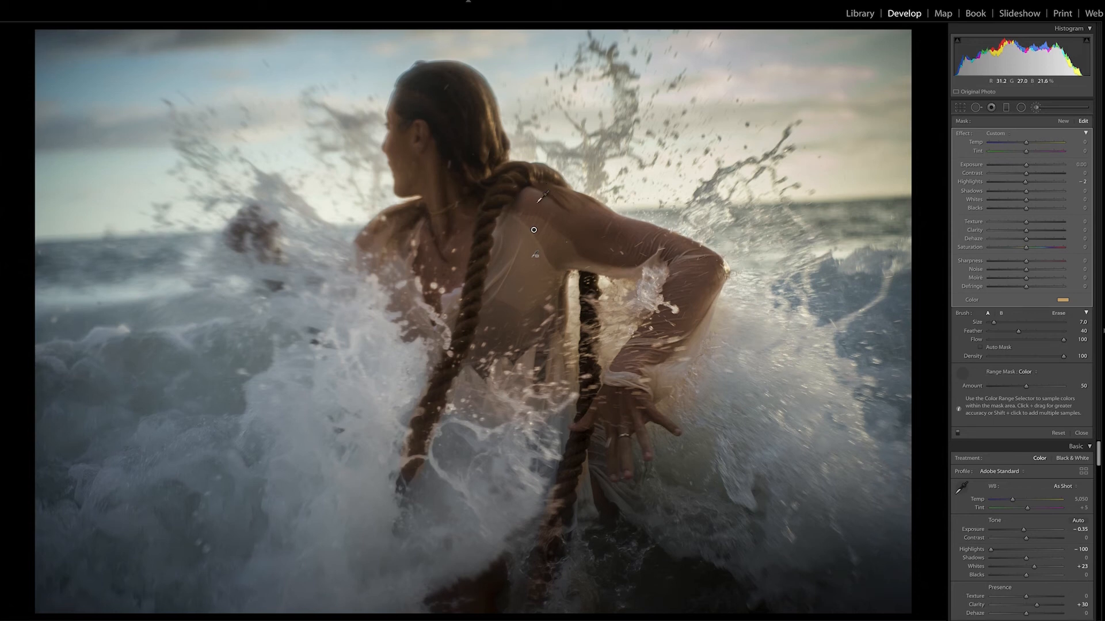
shift+click(541, 199)
- Delete the warm brush adjustment and undo the deletion
key(Delete)
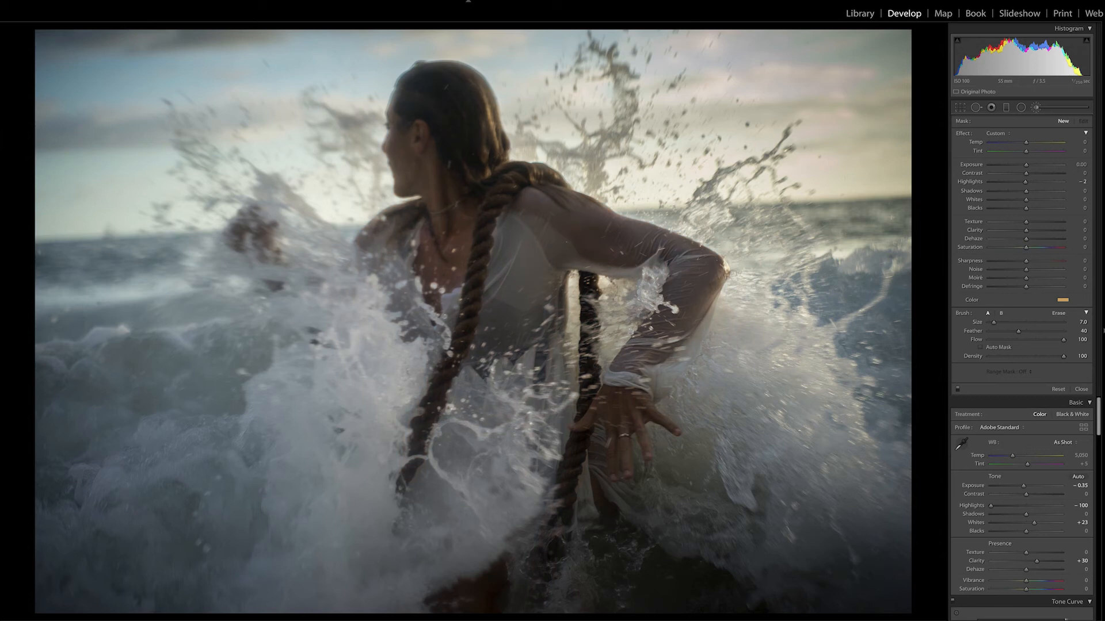
key(ctrl+z)
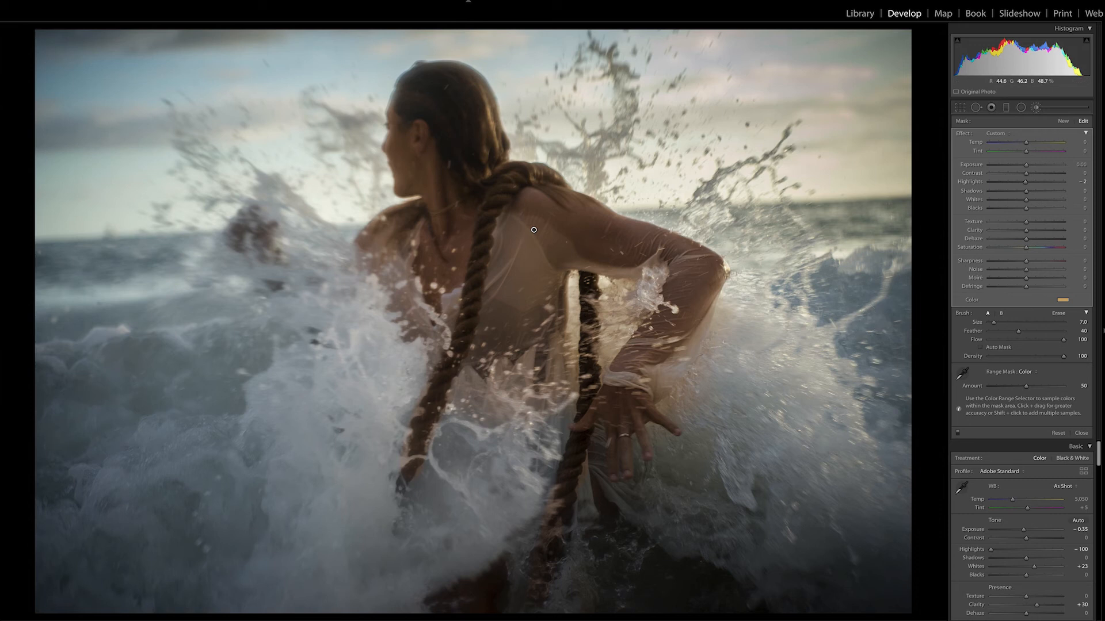
- Erase the warm tint's spill along the rope below the hand with a size 4 eraser at feather 100
key(alt)
key(z)
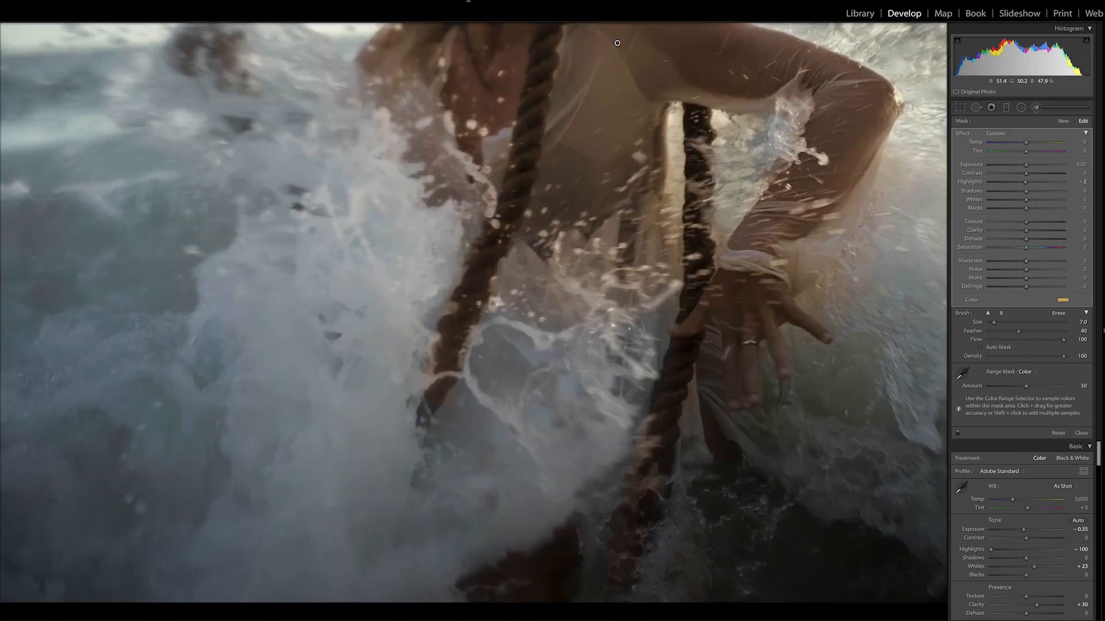
scroll(671, 220, up, 5)
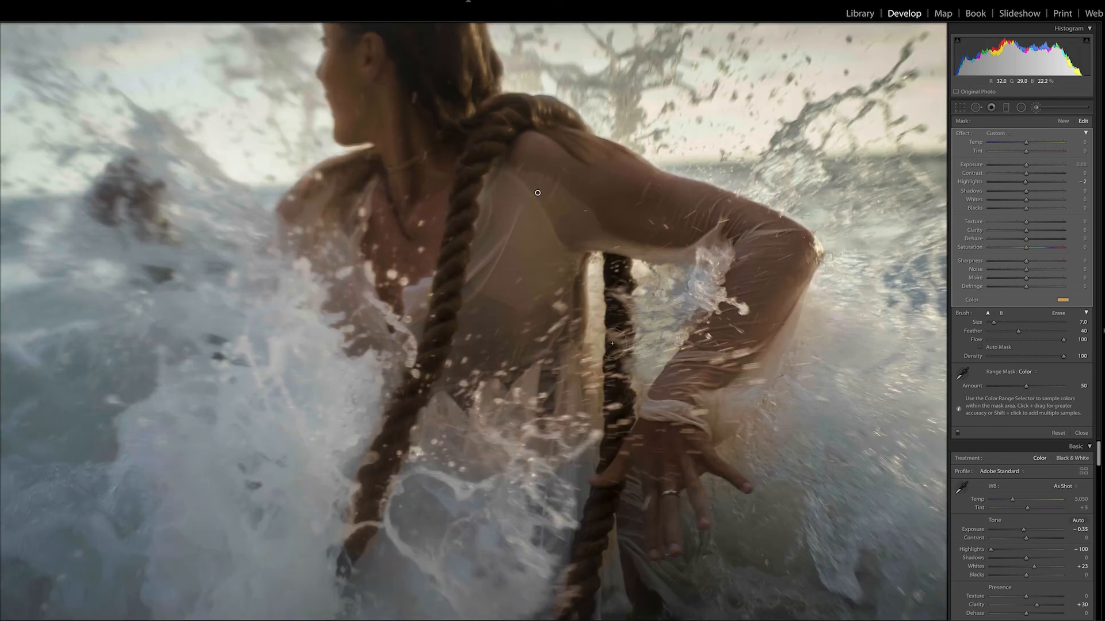
key(bracketleft)
key(bracketleft)
key(bracketleft)
key(bracketleft)
key(bracketleft)
key(bracketleft)
key(alt)
key(alt)
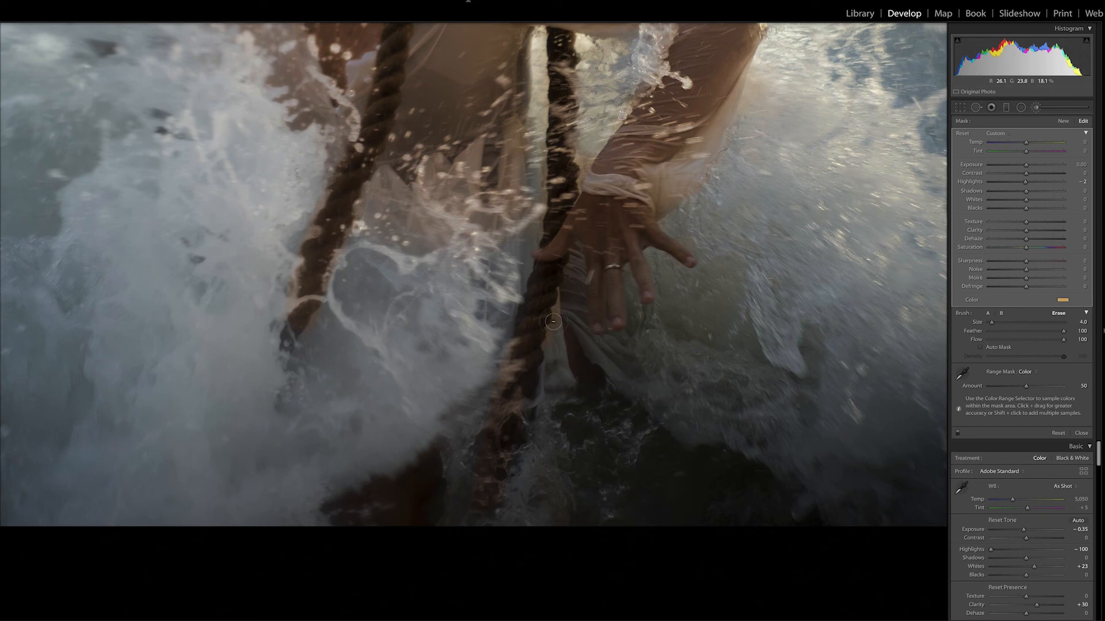
key(bracketleft)
key(alt)
key(z)
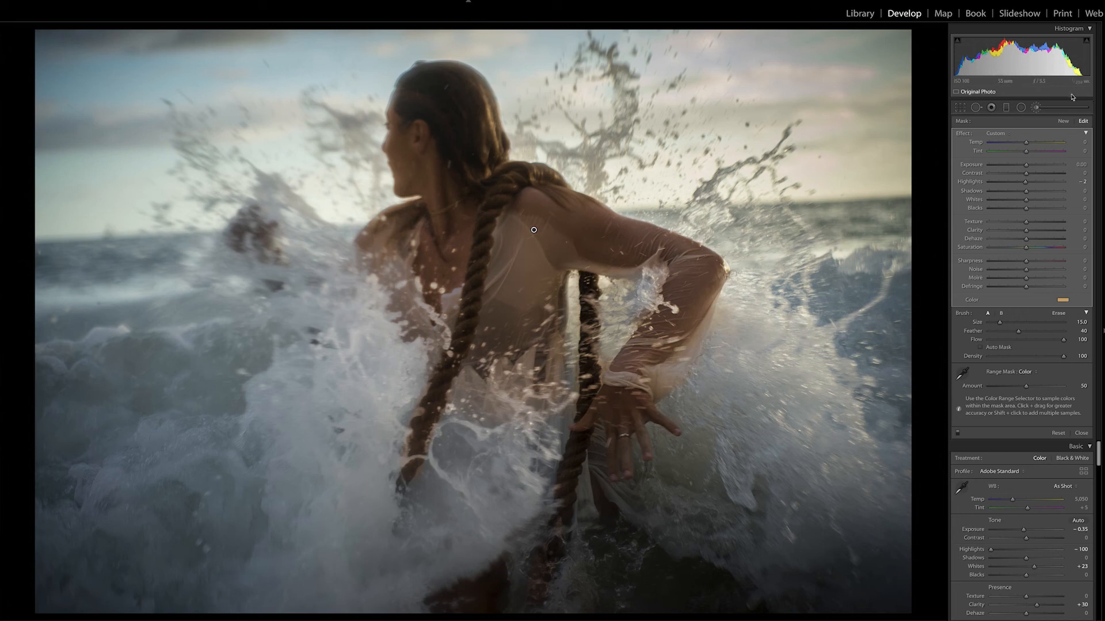
- Start a second brush adjustment and change its colour tint to teal
click(1064, 122)
click(1062, 301)
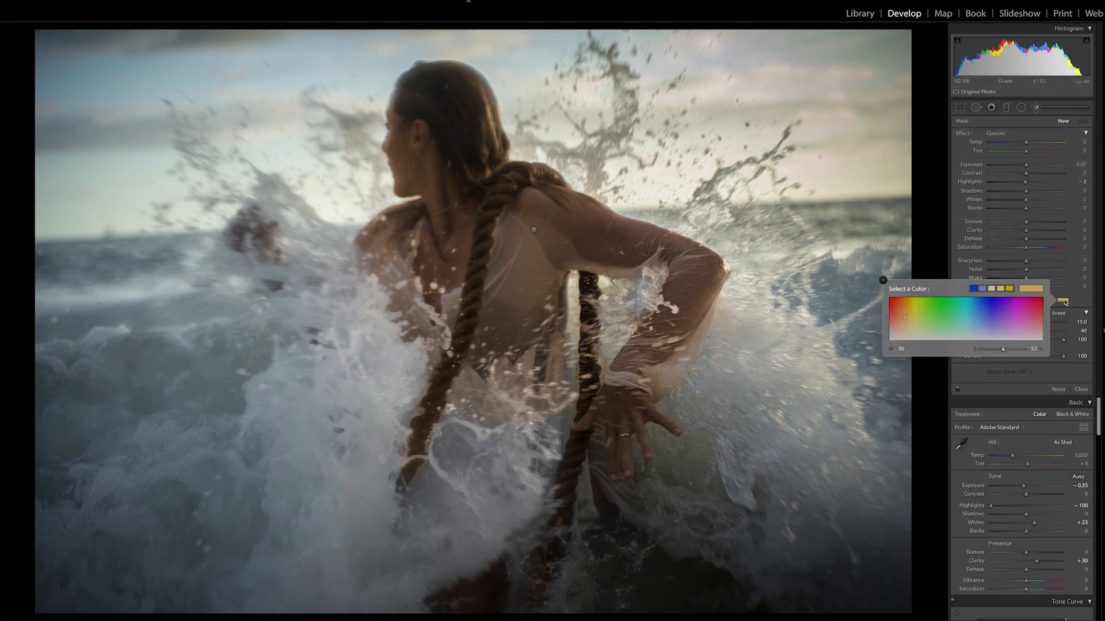
click(972, 326)
drag(972, 327, 967, 328)
click(882, 280)
- Paint the teal tint over the water beside the bent arm and over the waves below the hand and around the ropes
scroll(783, 369, up, 3)
mouse_move(898, 276)
mouse_down()
mouse_move(897, 357)
mouse_move(904, 291)
mouse_move(887, 241)
mouse_move(886, 288)
mouse_up()
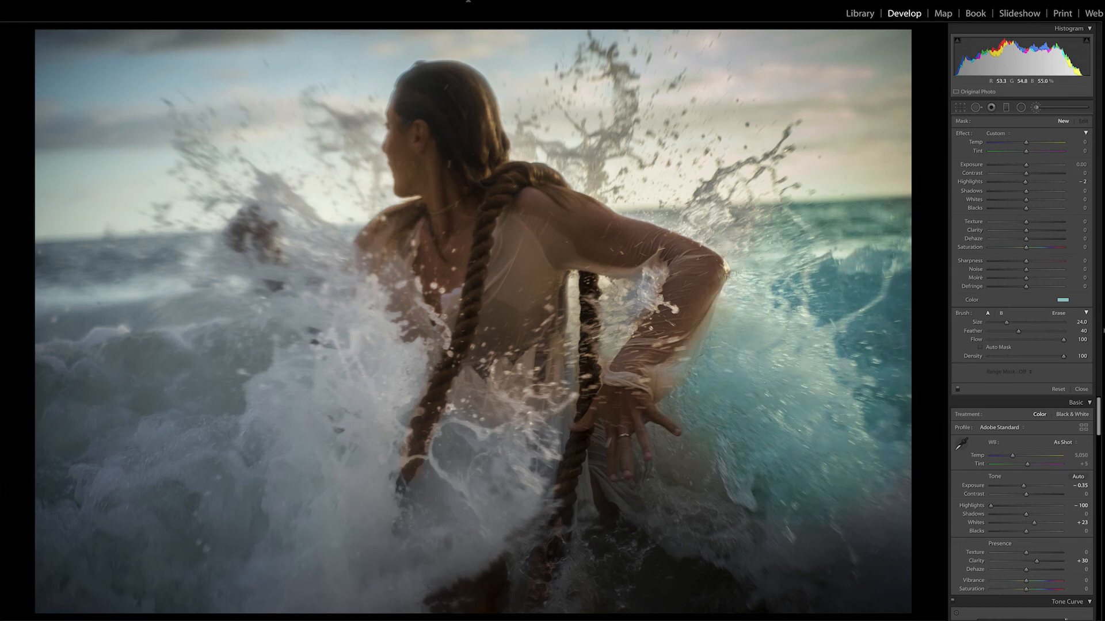
scroll(793, 280, down, 3)
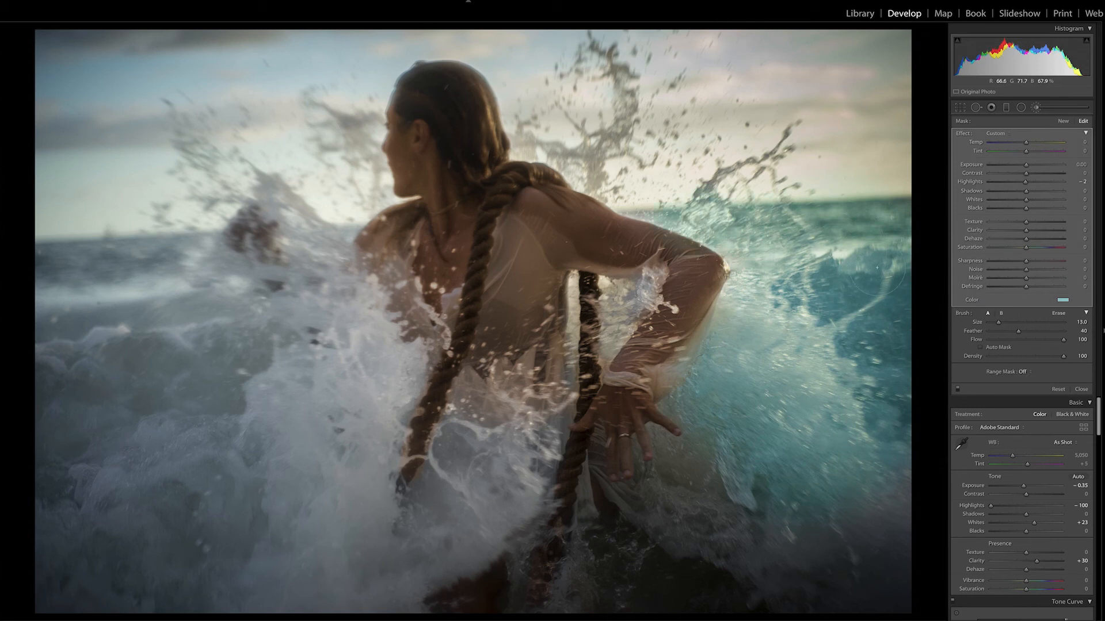
mouse_move(704, 513)
mouse_down()
mouse_move(673, 477)
mouse_move(725, 528)
mouse_move(659, 536)
mouse_up()
scroll(575, 484, up, 2)
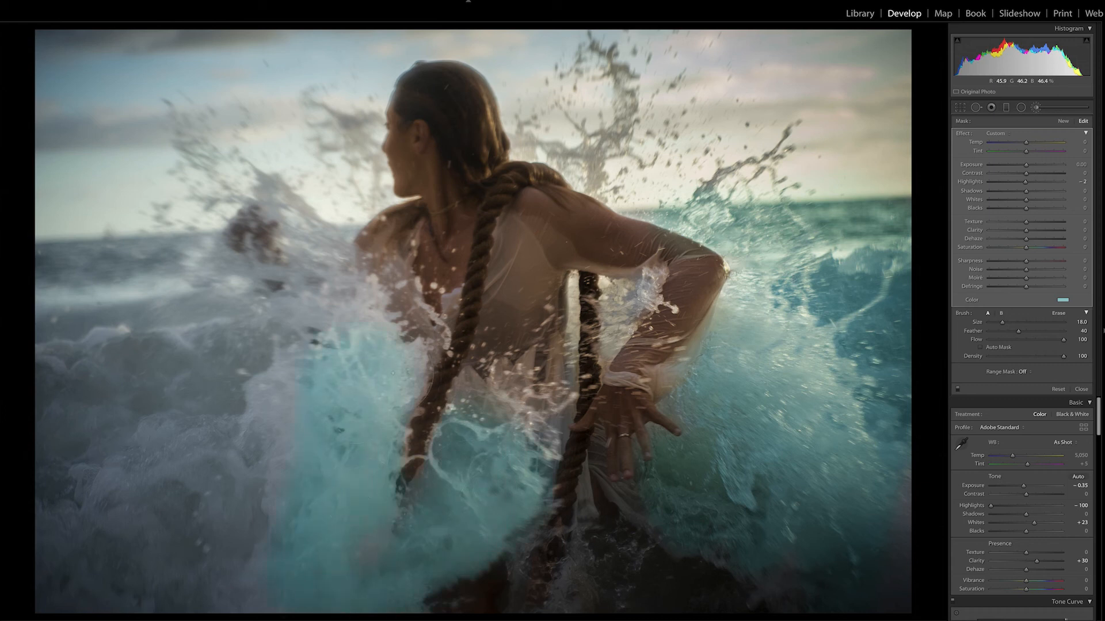
- Paint the teal tint over the sea behind the subject and along the horizon near the elbow with a size 18 brush
mouse_move(23, 276)
mouse_down()
mouse_move(30, 343)
mouse_move(64, 422)
mouse_move(57, 483)
mouse_move(220, 509)
mouse_up()
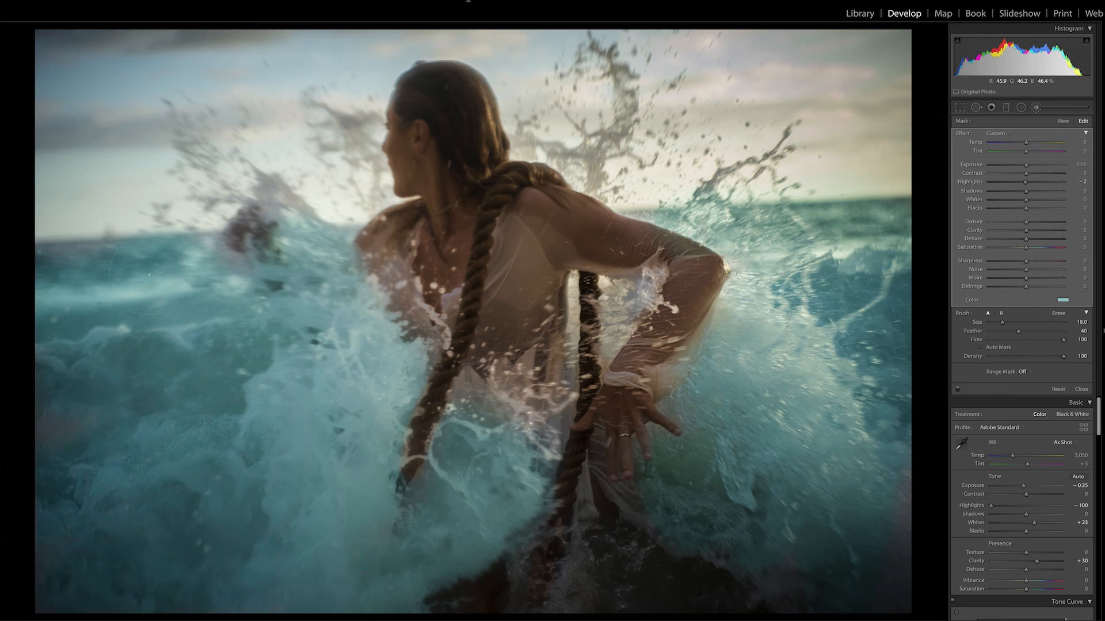
drag(794, 279, 872, 244)
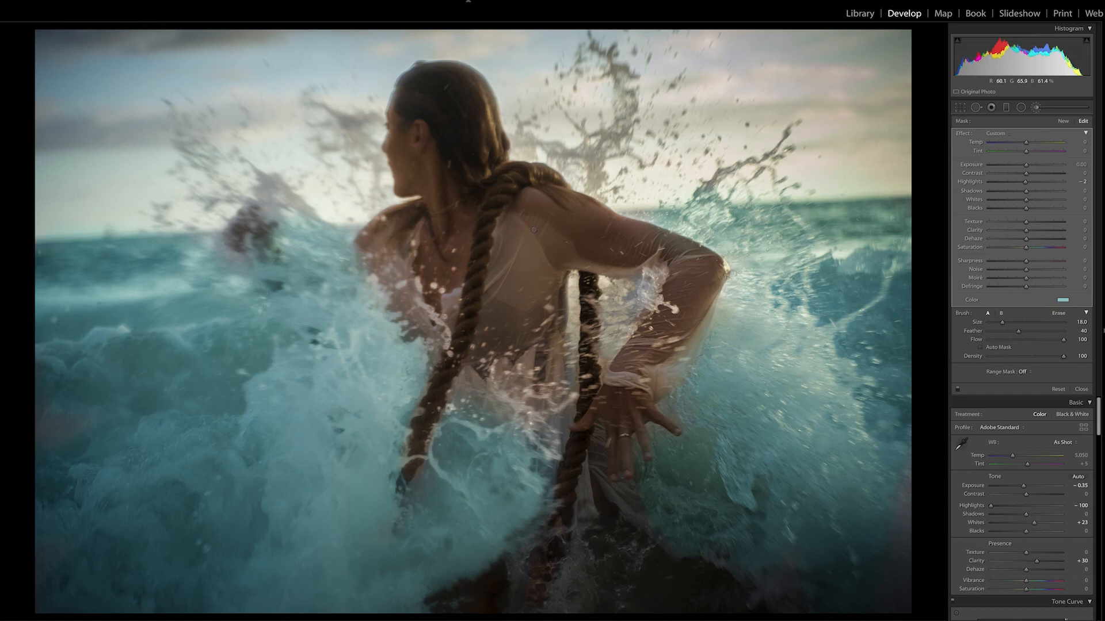
scroll(624, 300, down, 4)
key(ctrl+equal)
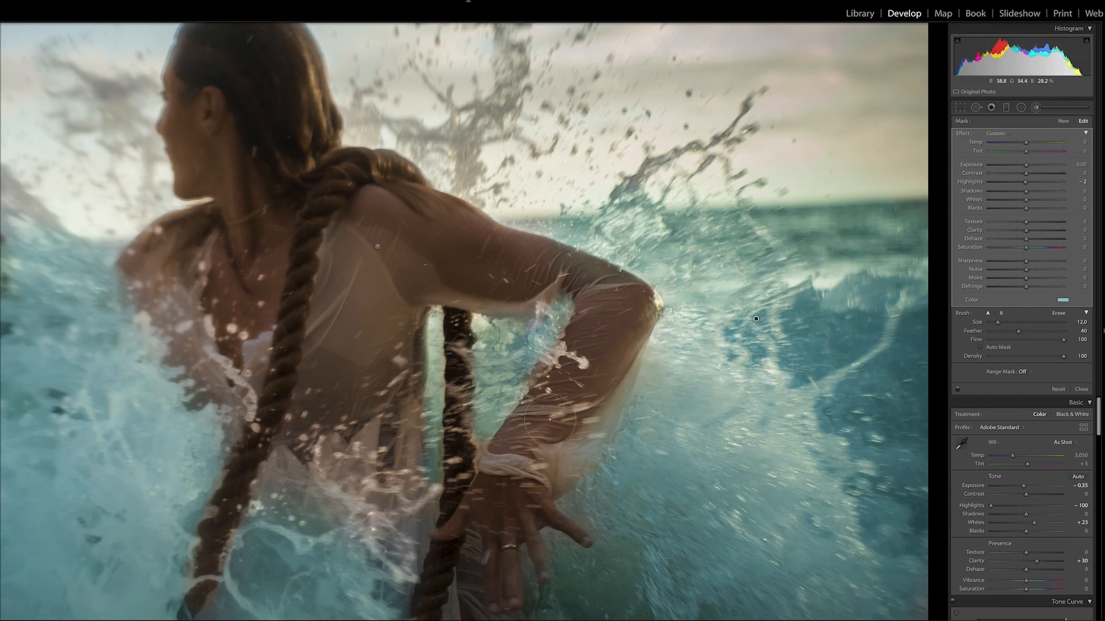
drag(607, 473, 585, 260)
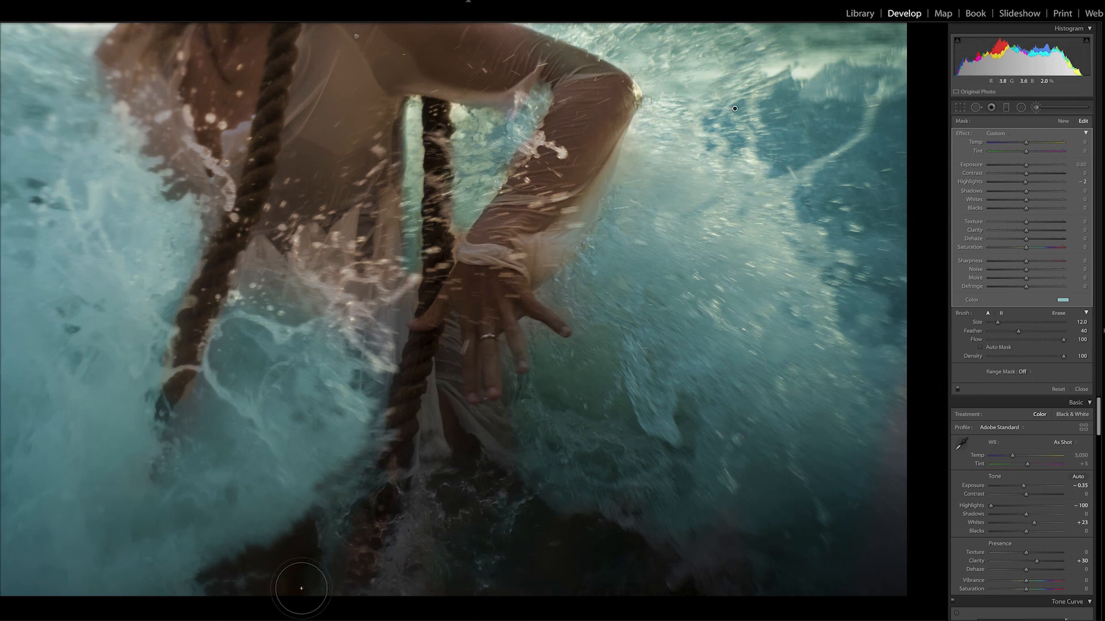
key(z)
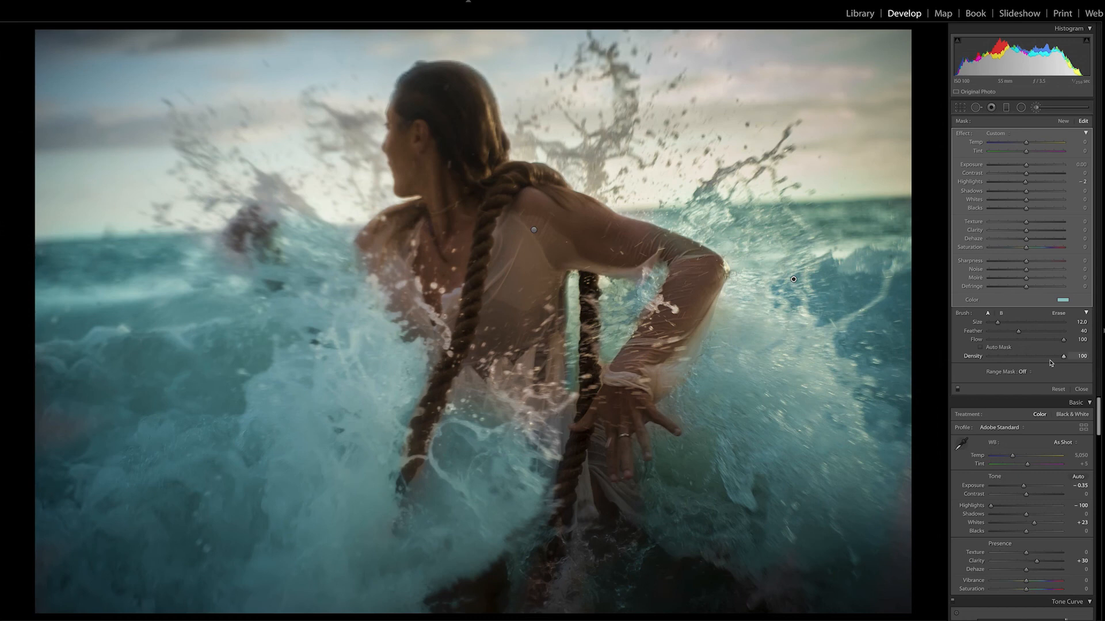
- Adjust the teal tint's saturation, trying 100 and 22, and raise the sea brush's Clarity to 35
click(1063, 299)
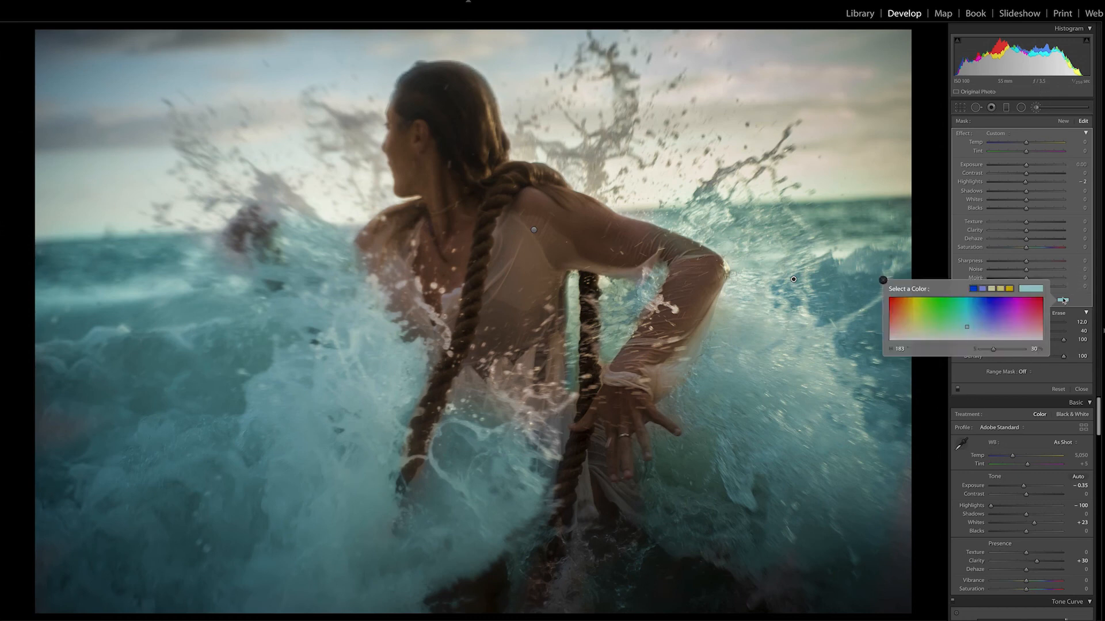
drag(993, 348, 1031, 350)
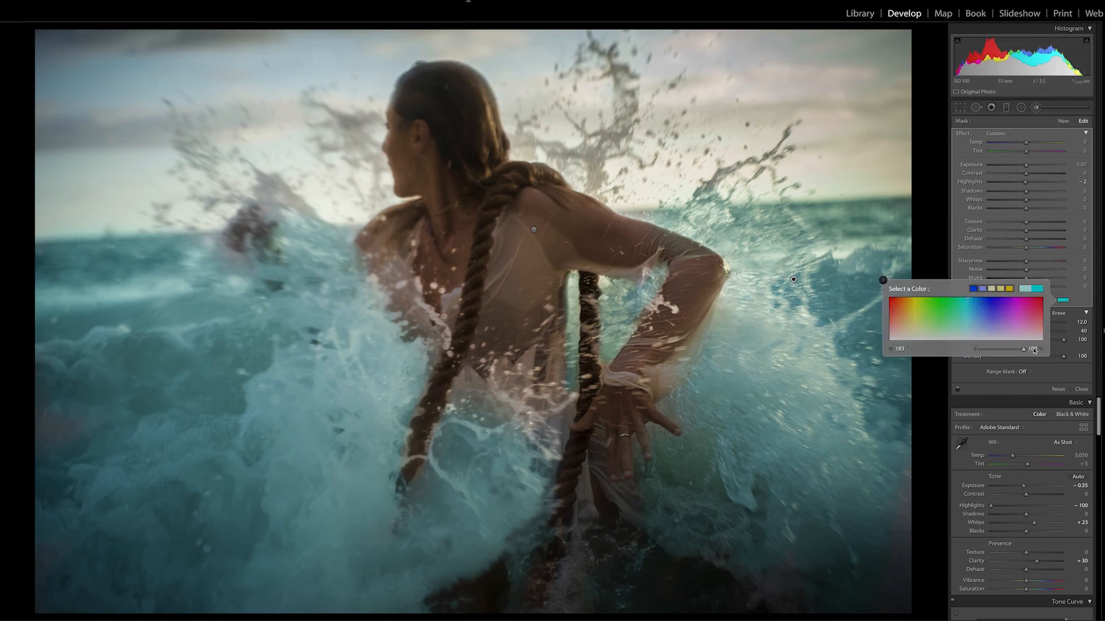
drag(1029, 349, 989, 354)
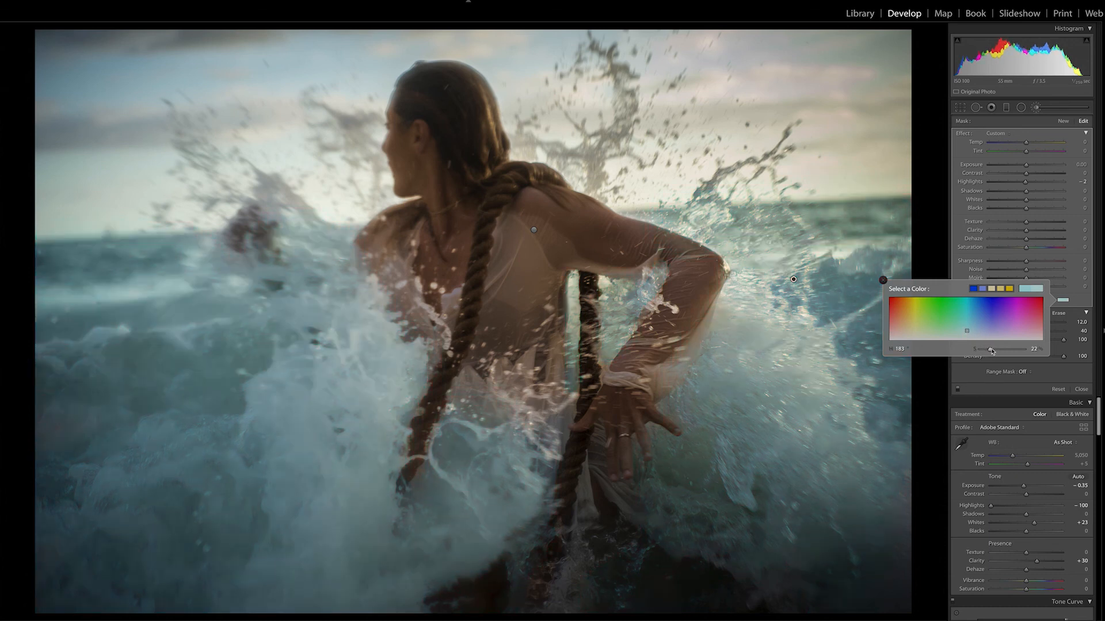
drag(1026, 231, 1040, 232)
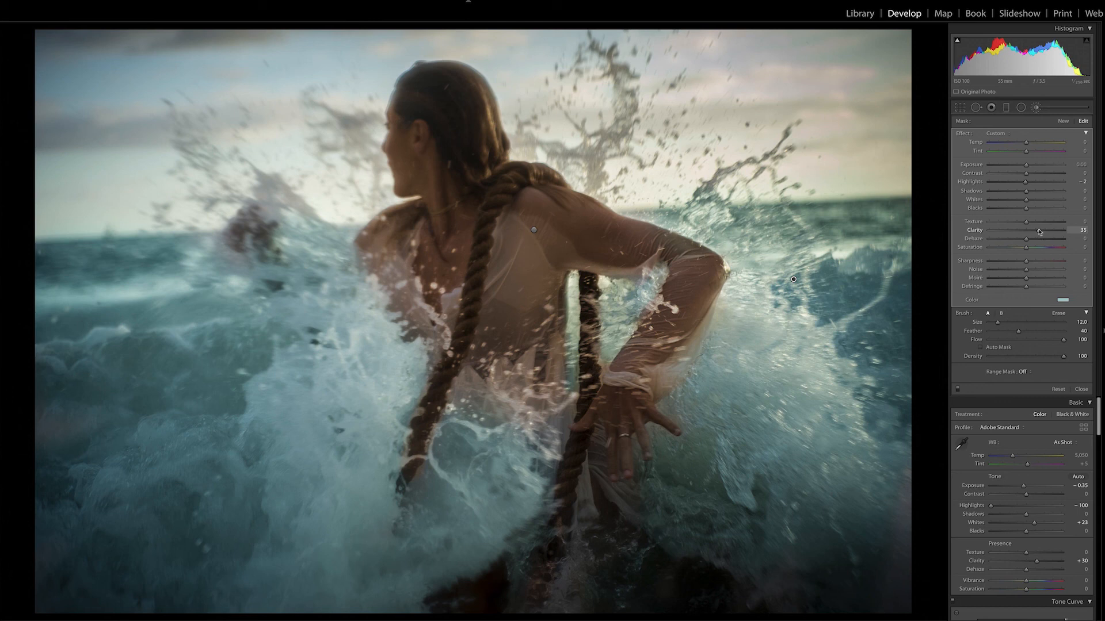
click(1038, 109)
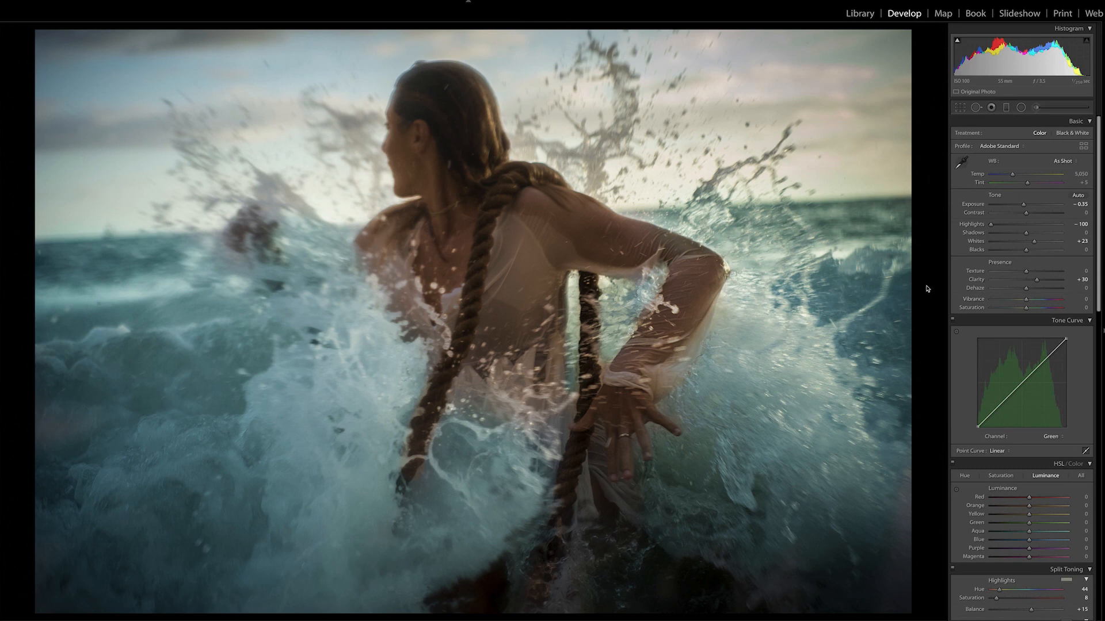
- Start a graduated filter and remove its colour tint
click(1006, 108)
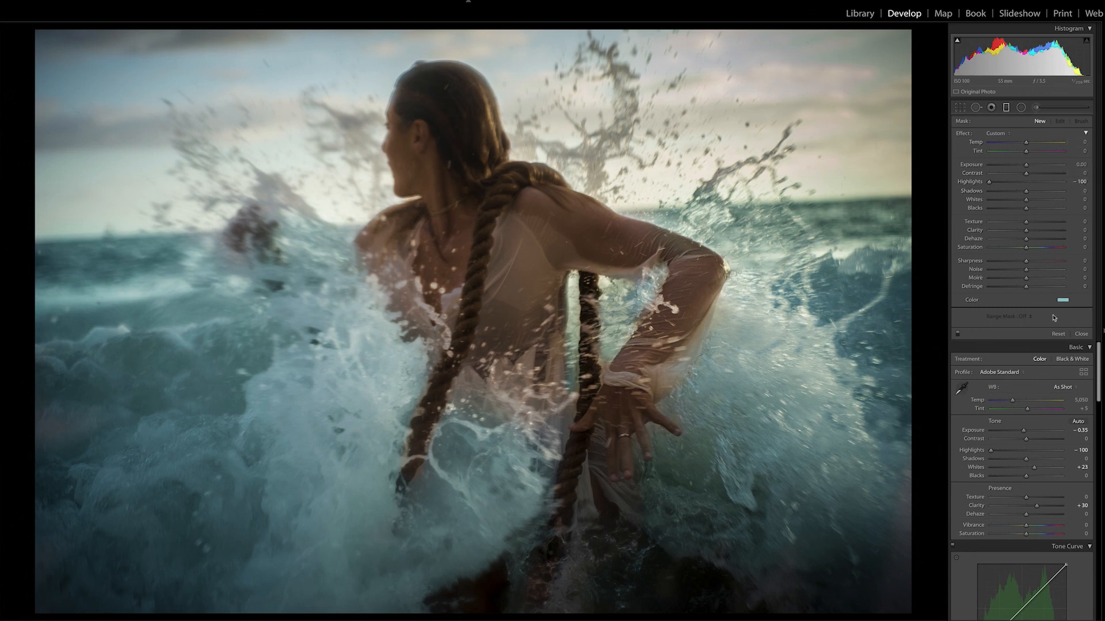
click(1063, 301)
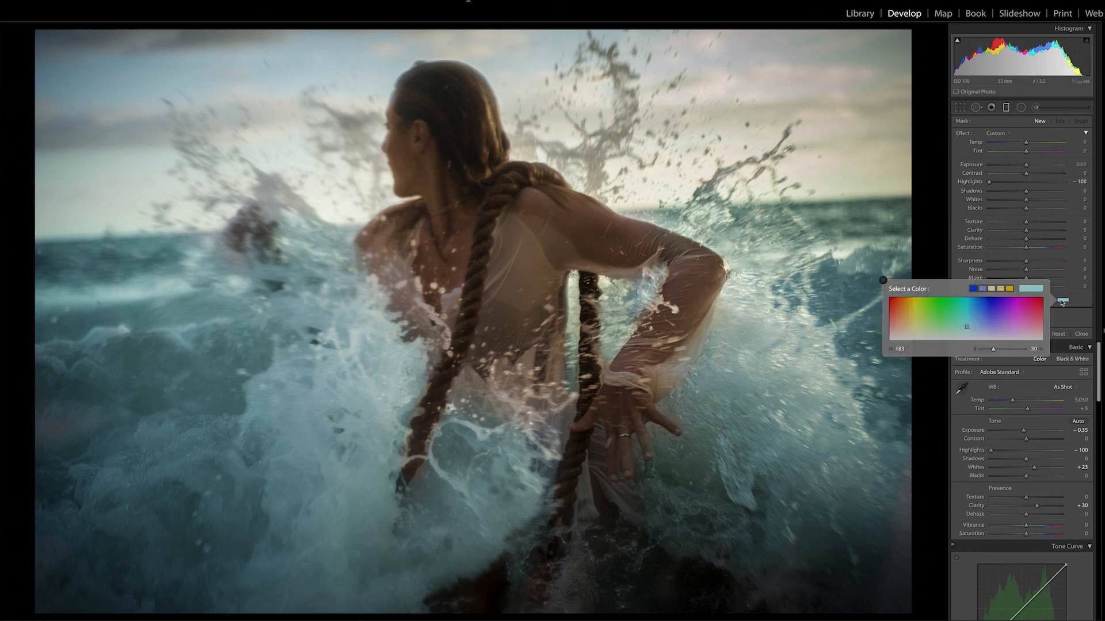
click(980, 350)
key(Escape)
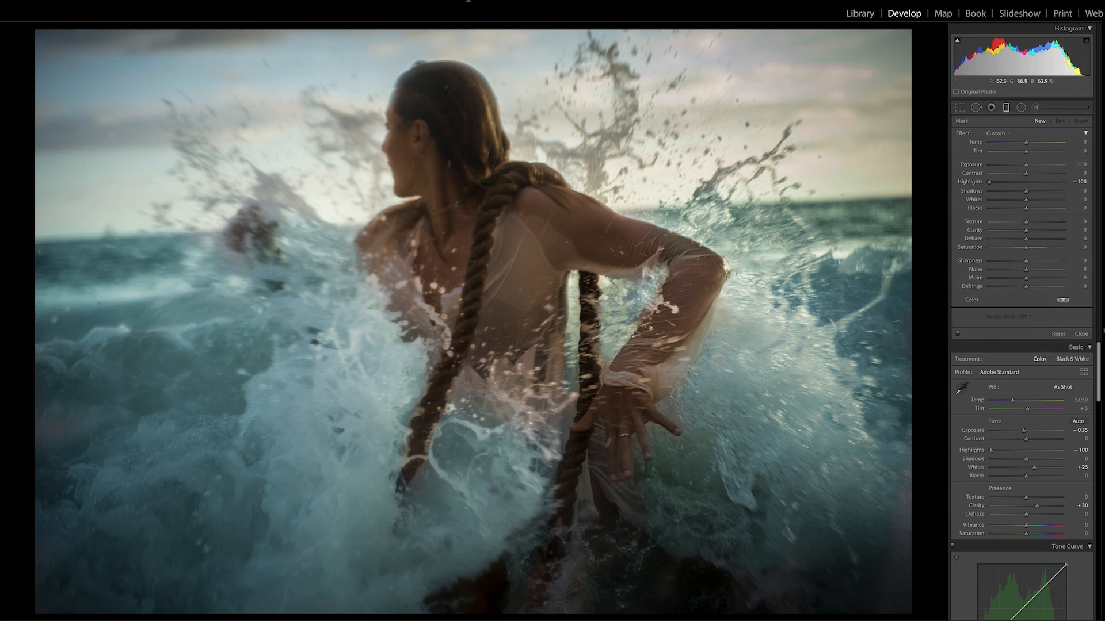
- Draw the graduated filter from the upper sky to just below the horizon, with Shadows at 12 and Whites at −18
drag(646, 109, 660, 256)
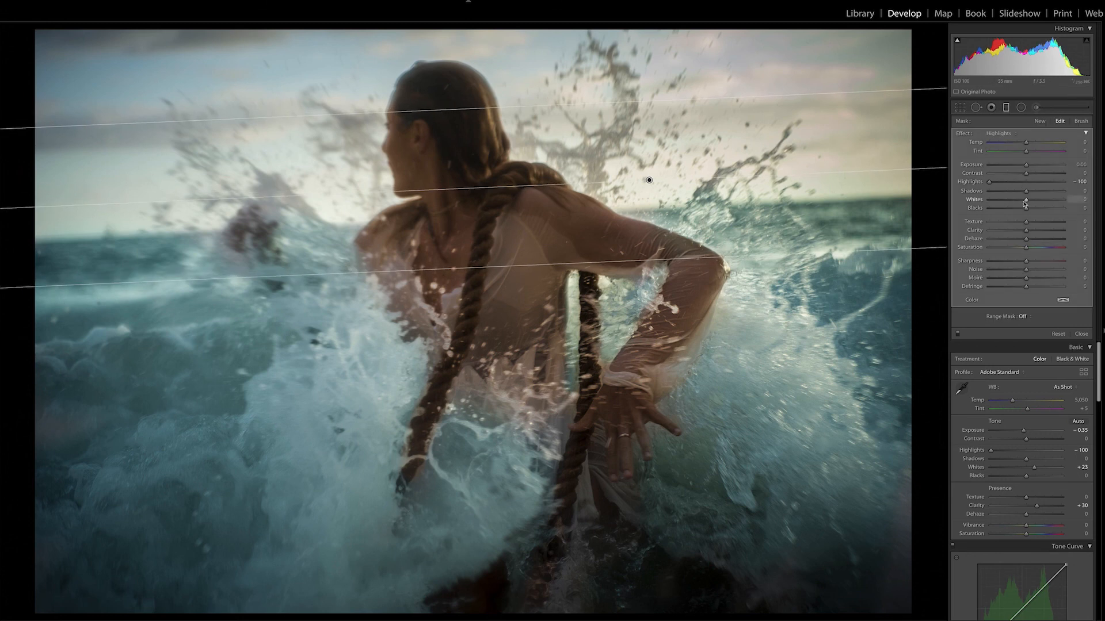
drag(1016, 203, 1032, 192)
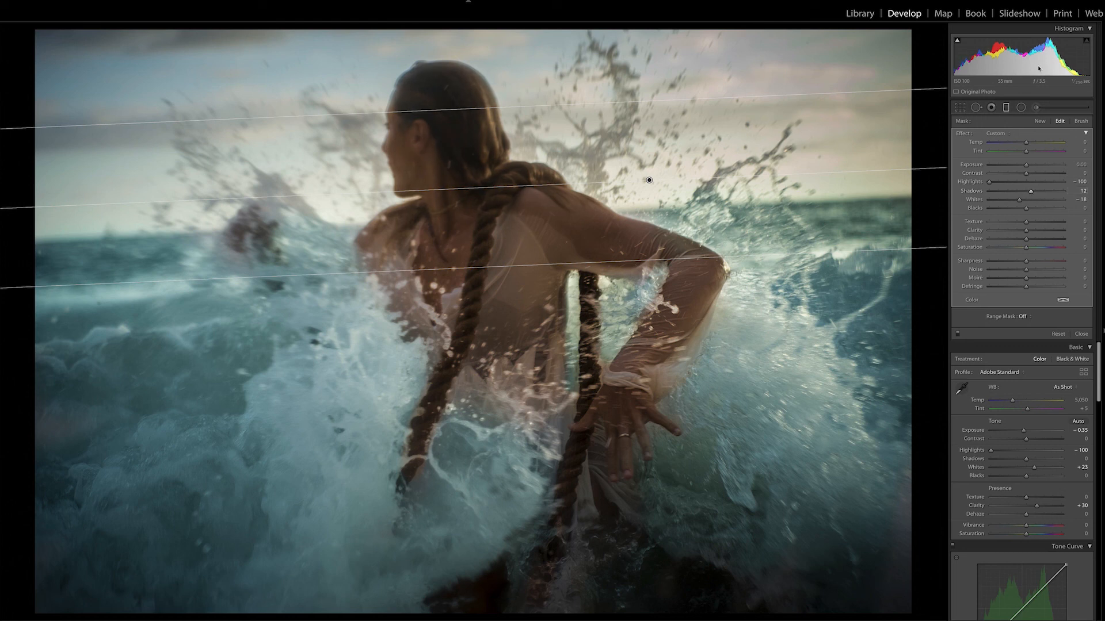
click(1036, 108)
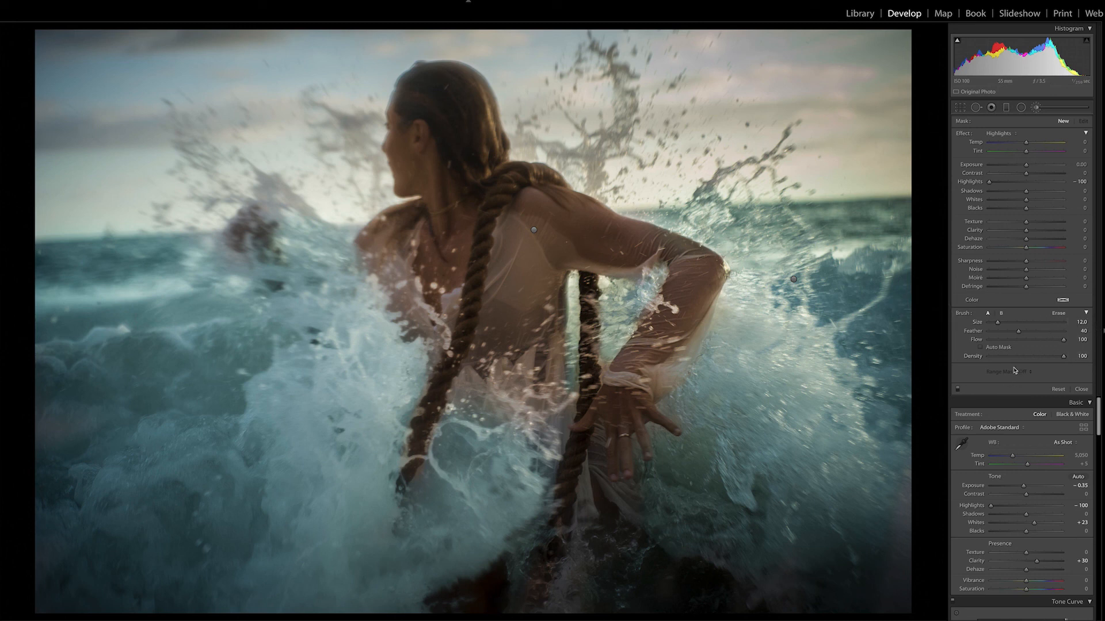
click(1036, 108)
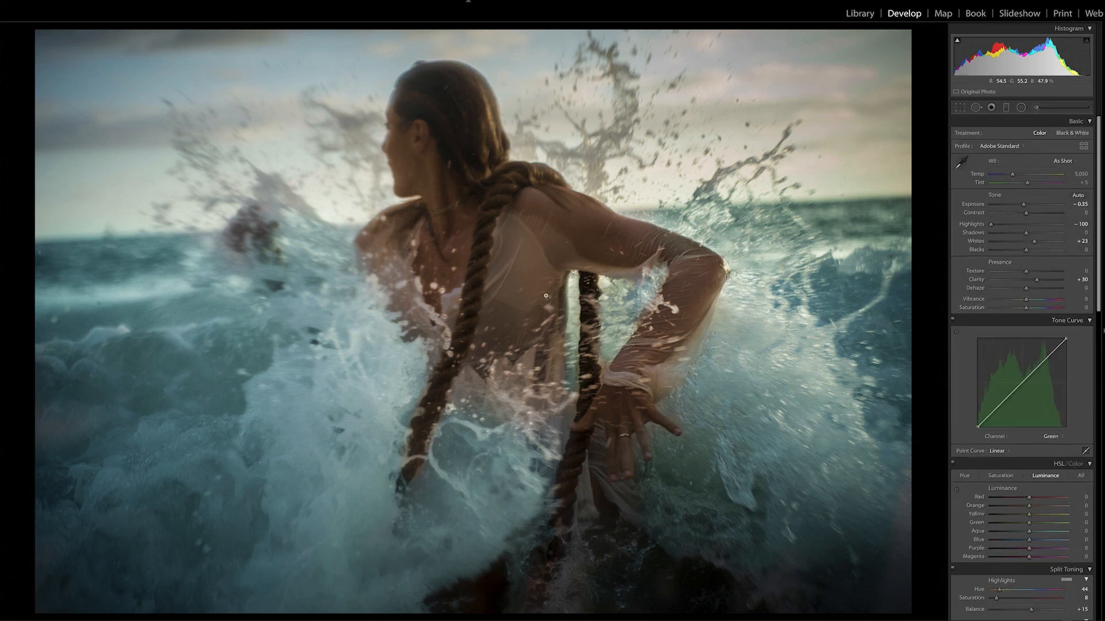
- Raise the black point of the blue channel's tone curve to 2.7 %
scroll(1035, 357, down, 4)
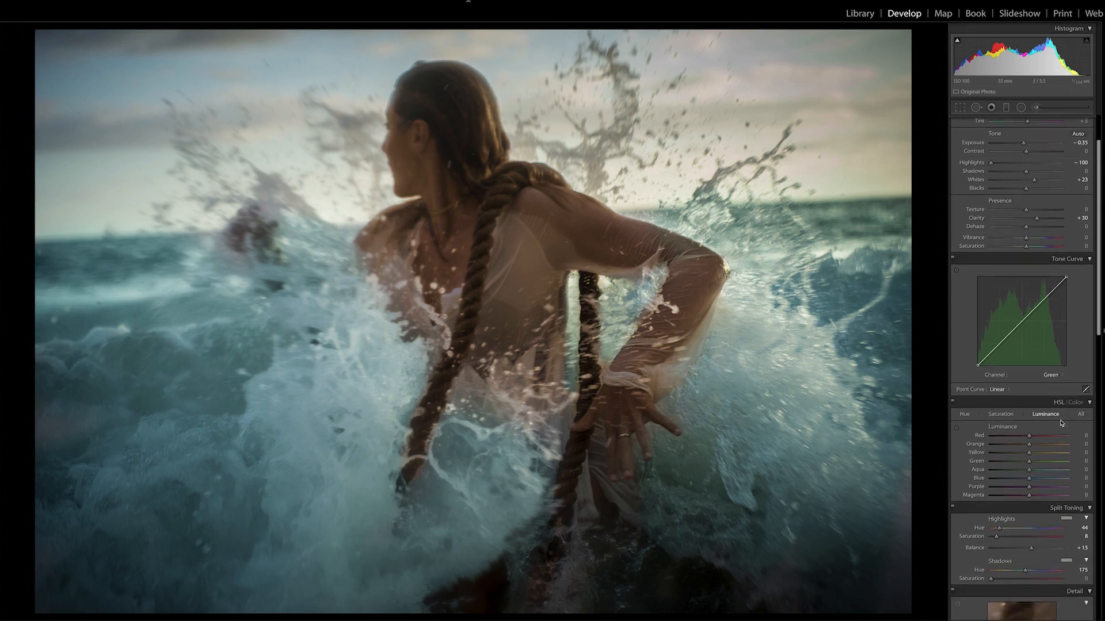
click(1050, 328)
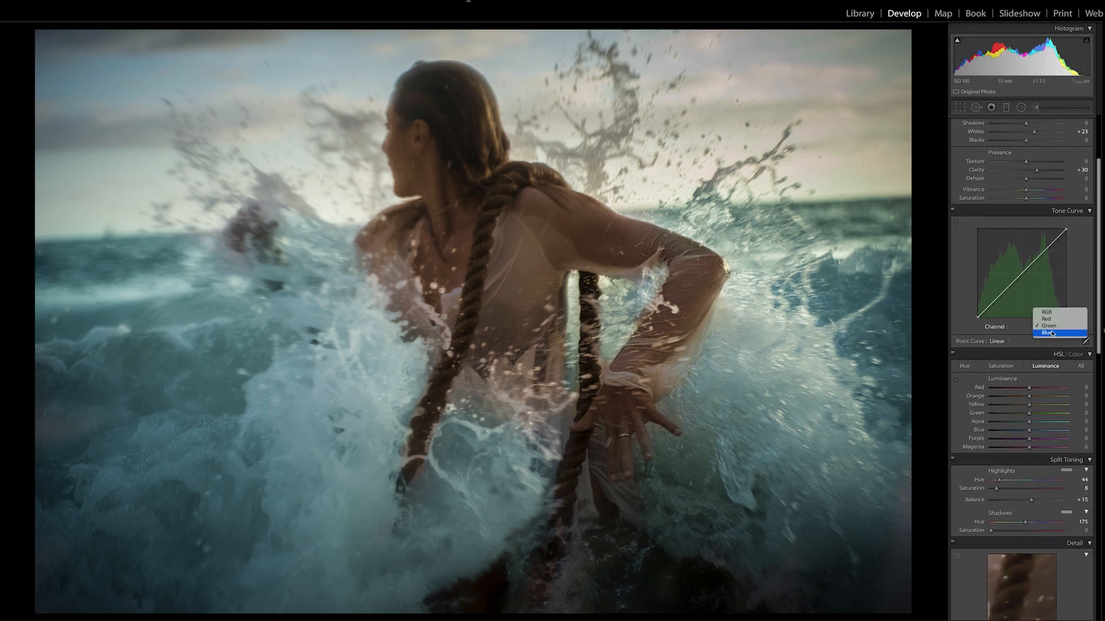
click(1051, 333)
drag(978, 316, 978, 315)
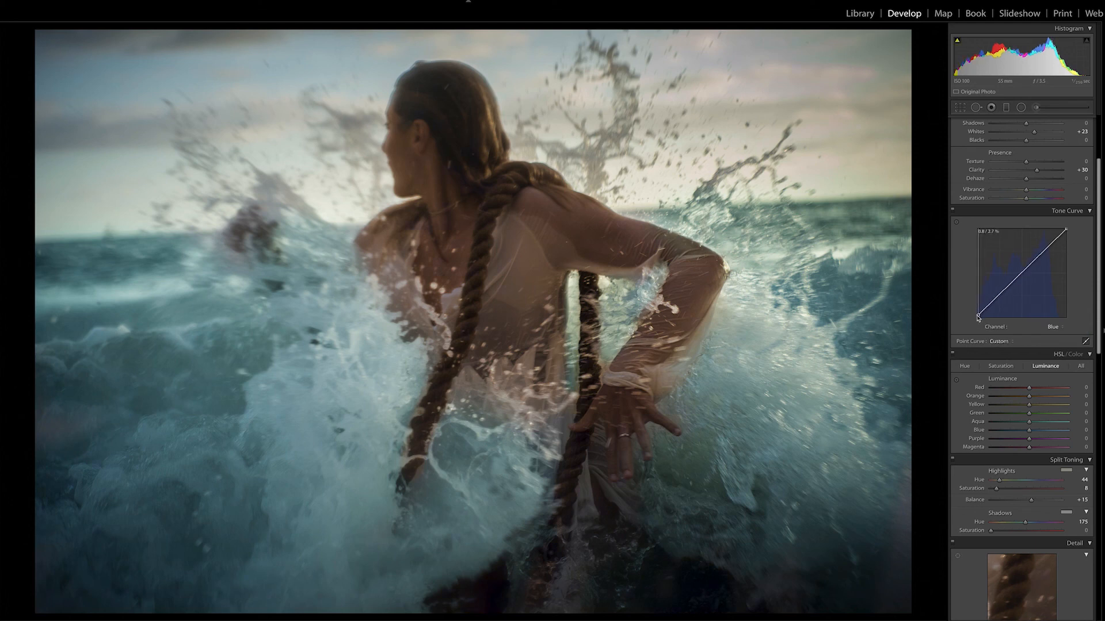
- Add a shadow point and a midtone point to the green channel's tone curve and fine-tune both
click(1053, 327)
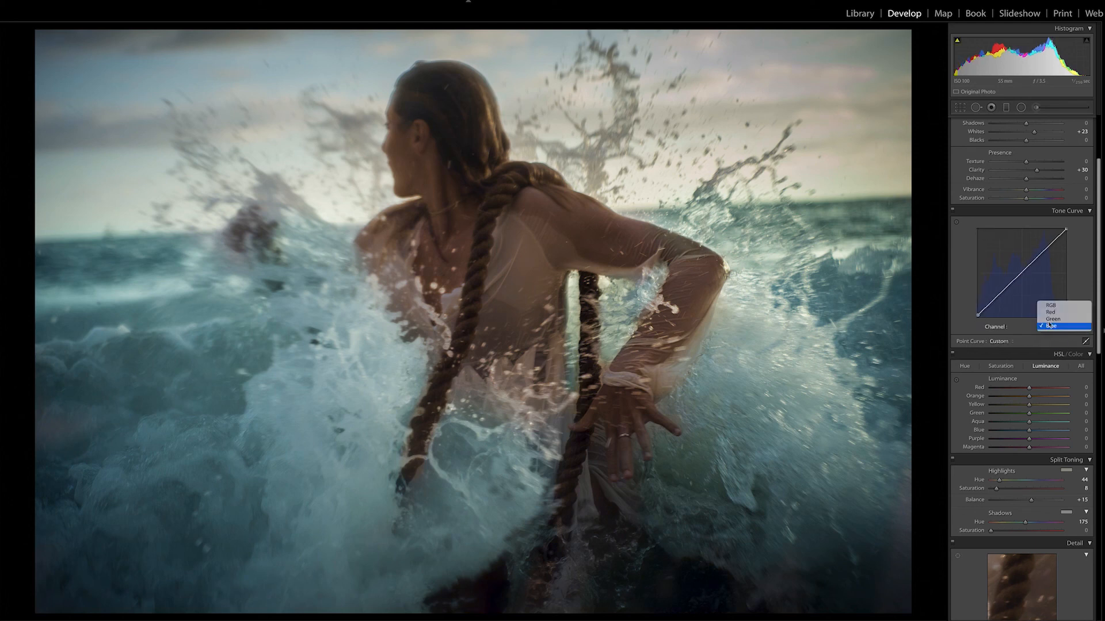
click(1051, 320)
drag(988, 304, 987, 308)
drag(1019, 271, 1021, 274)
- Anchor the blue channel's darker midtones and pull its highlights down slightly at about 74 % input
click(1051, 327)
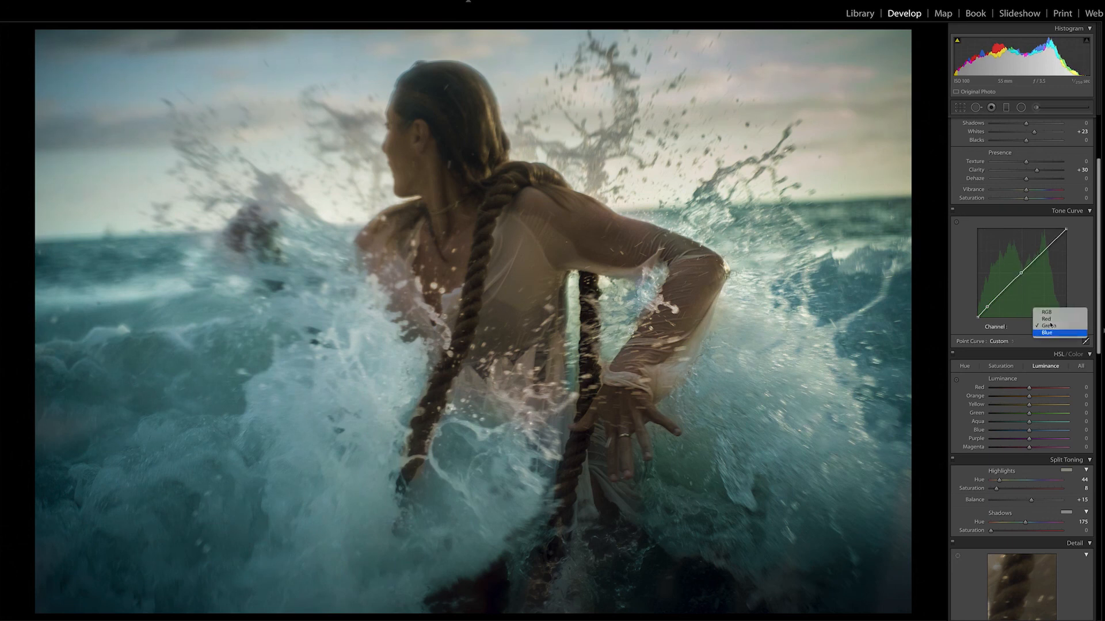
click(1052, 334)
click(1006, 288)
drag(1044, 251, 1044, 256)
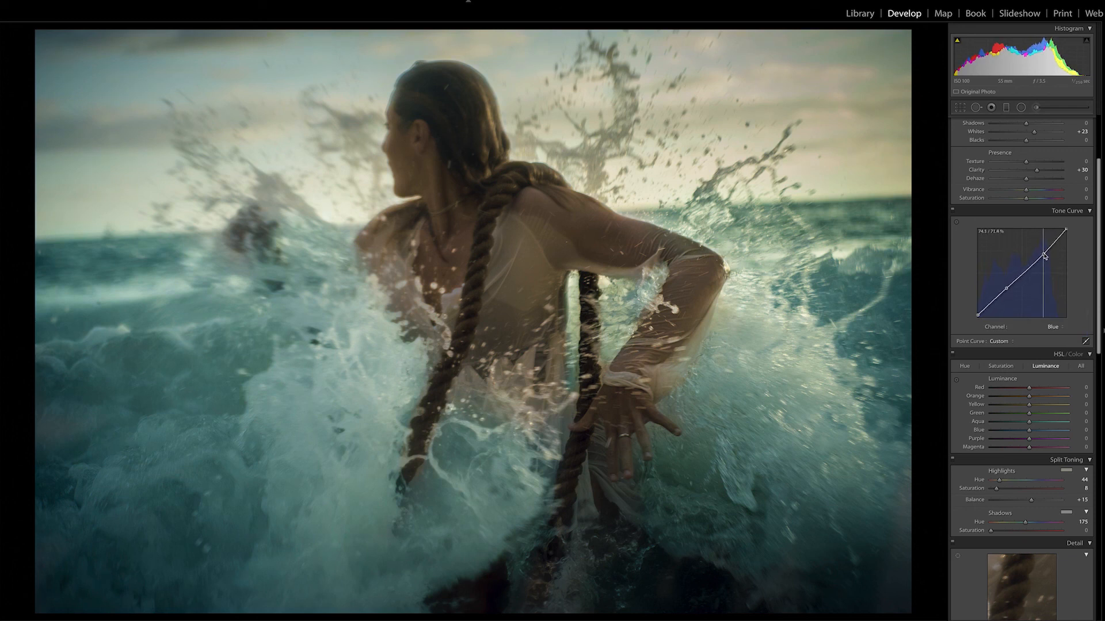
- Compare the portrait with and without the tone curve adjustments
click(954, 212)
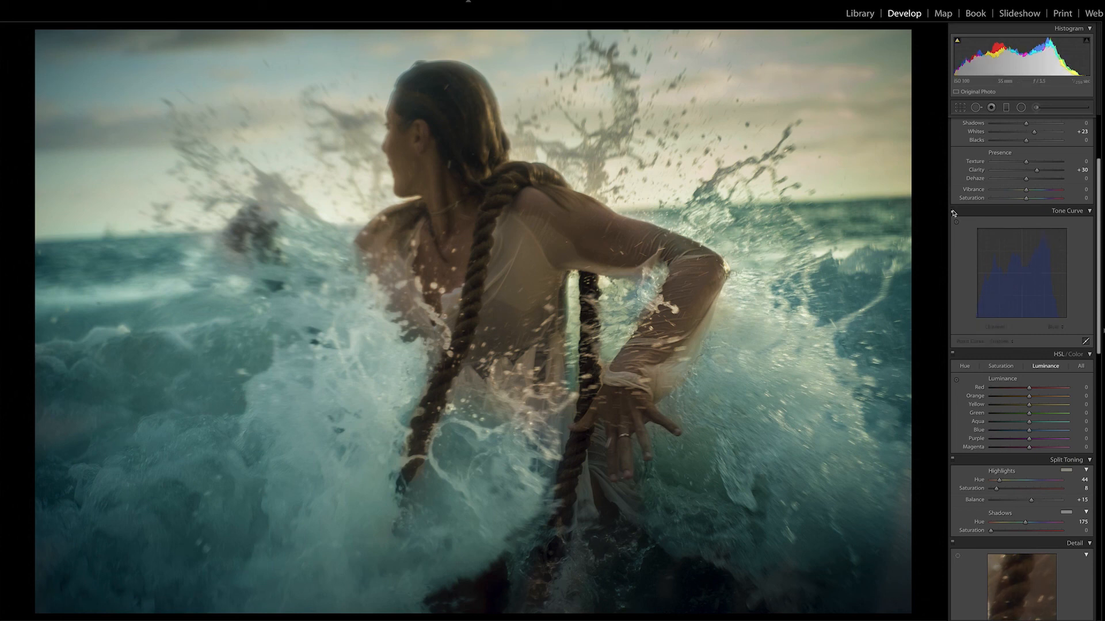
click(953, 212)
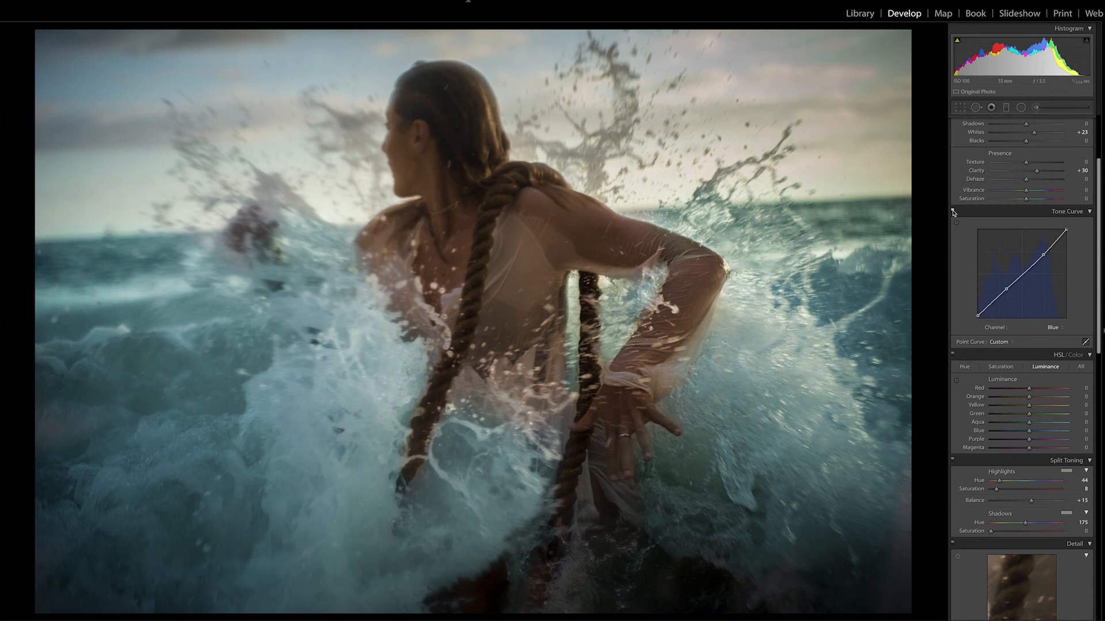
click(953, 212)
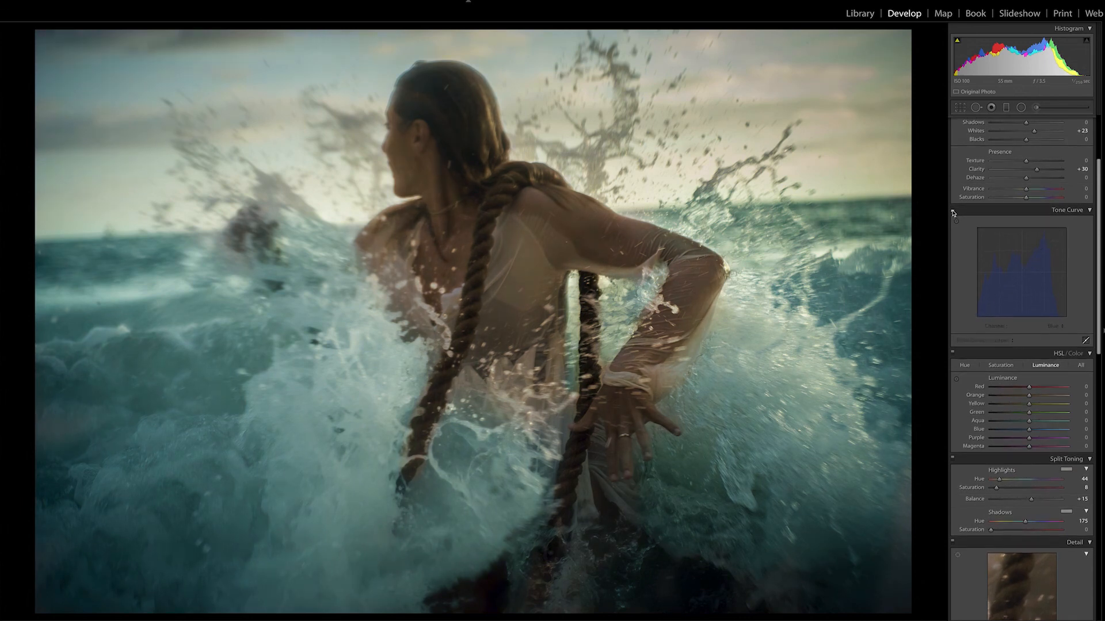
click(953, 211)
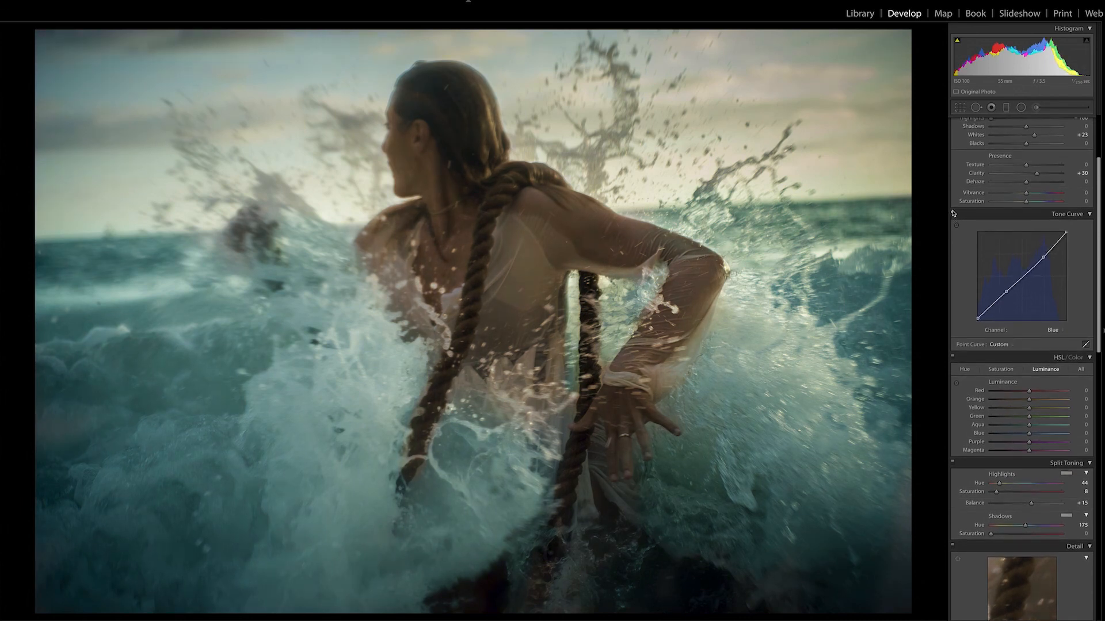